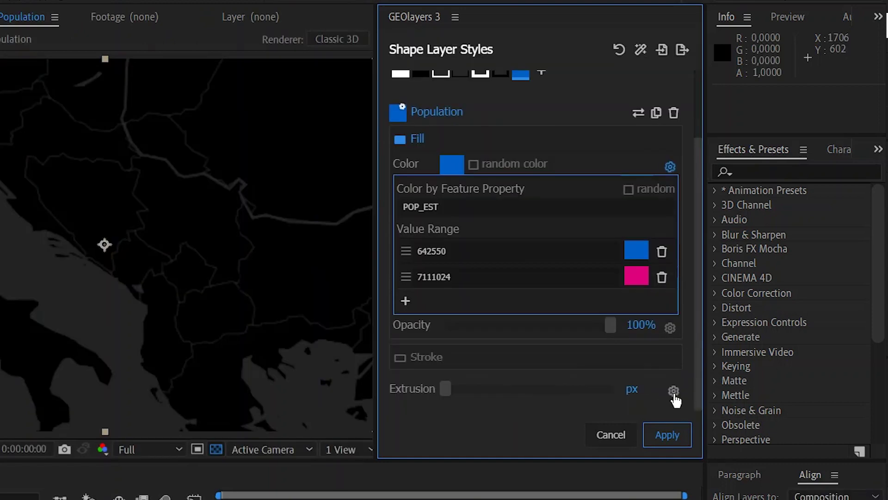
Copy POP_EST from the colour field into the Extrusion's Extrude Property Name field.
click(675, 392)
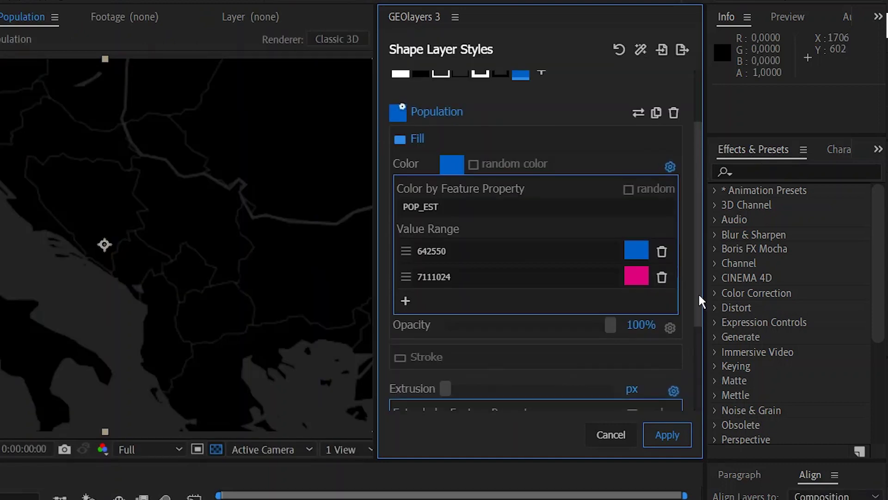
drag(702, 301, 701, 370)
scroll(511, 241, down, 1)
scroll(511, 241, up, 1)
click(472, 90)
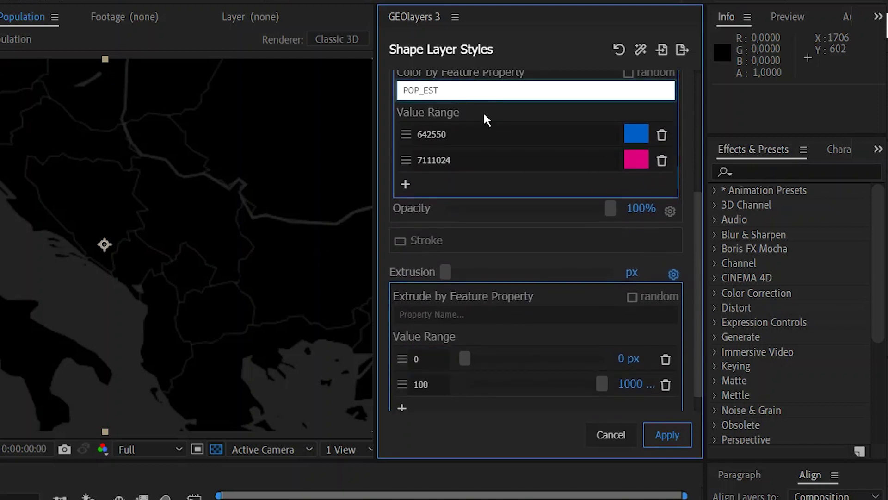
key(ctrl+a)
key(ctrl+c)
click(435, 315)
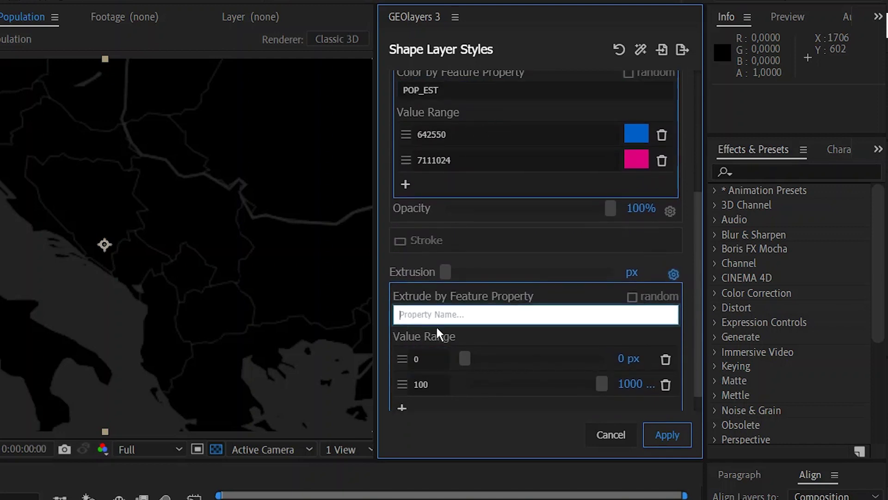
key(ctrl+v)
Edit the colour and extrusion range lower values and raise the Serbia label's height to 168.
click(476, 137)
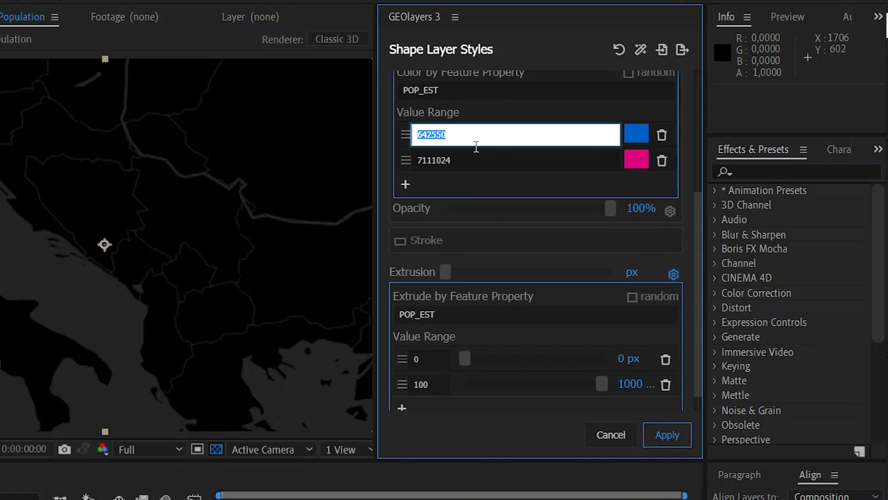
click(431, 359)
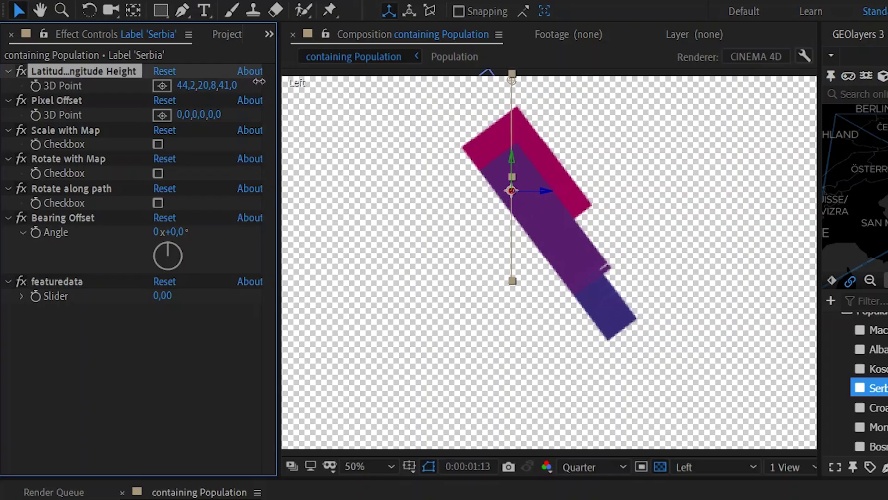
drag(259, 82, 387, 69)
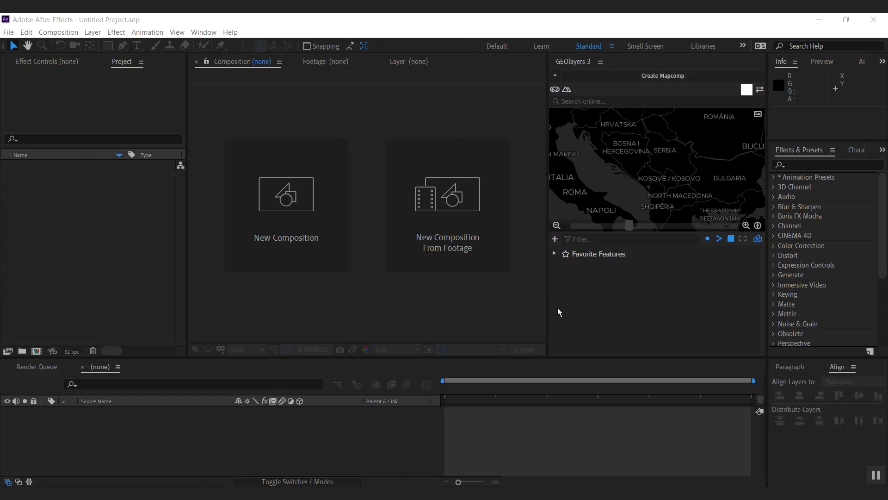
Download the Natural Earth Countries dataset through Download Features in GEOlayers.
click(555, 239)
click(600, 249)
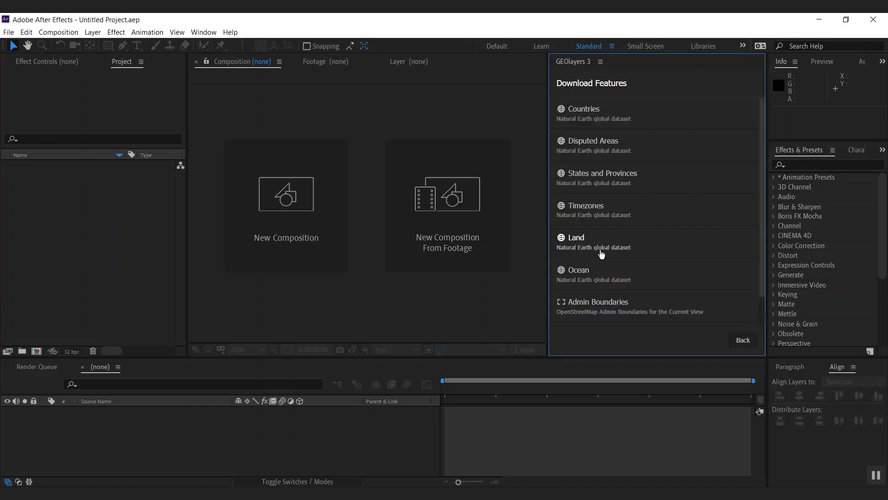
click(654, 117)
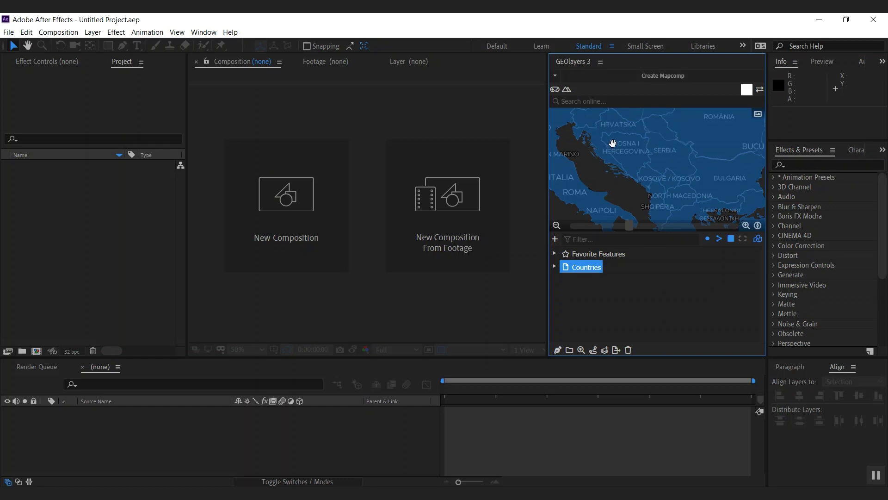
Expand Countries, filter to the map view, and select Macedonia, Albania and Kosovo.
click(555, 267)
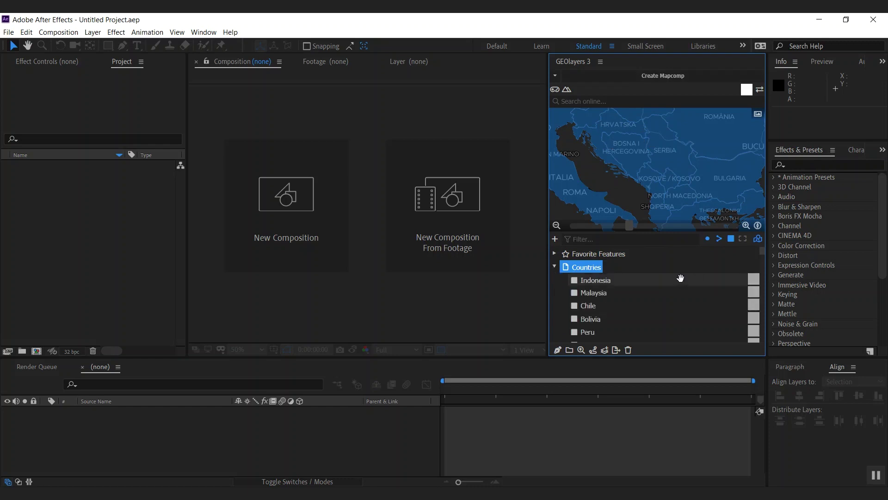
click(743, 240)
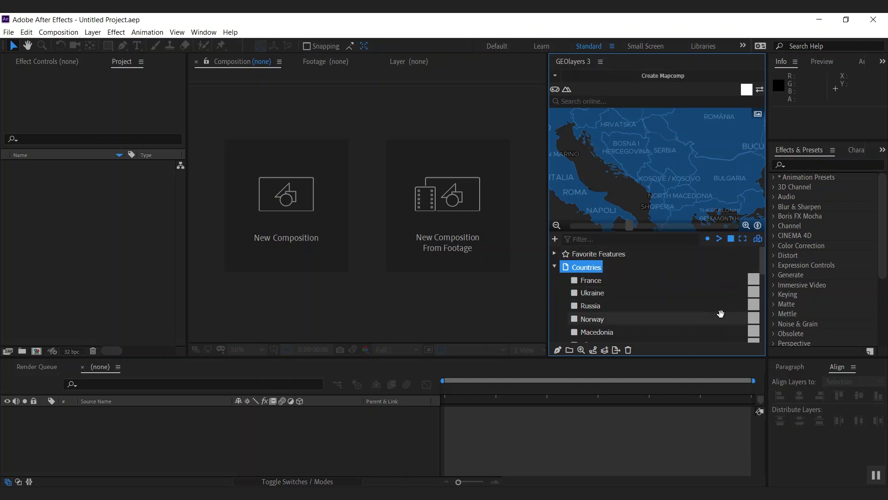
scroll(759, 262, down, 1)
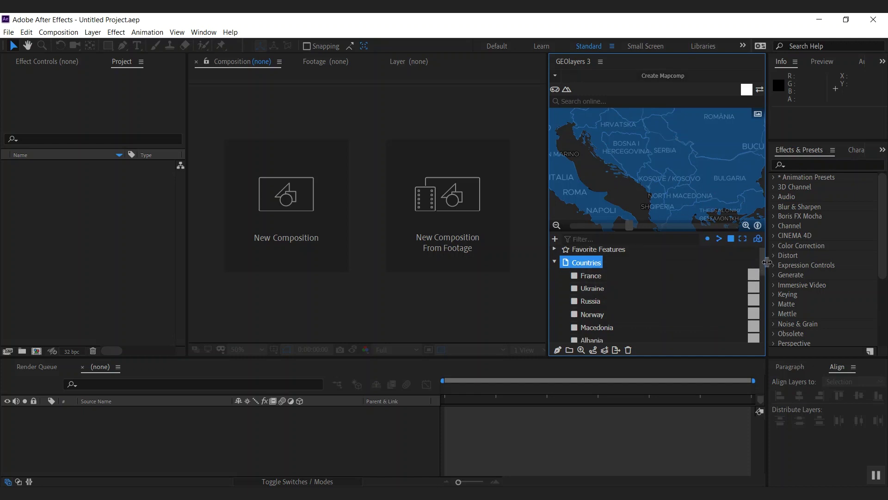
click(606, 332)
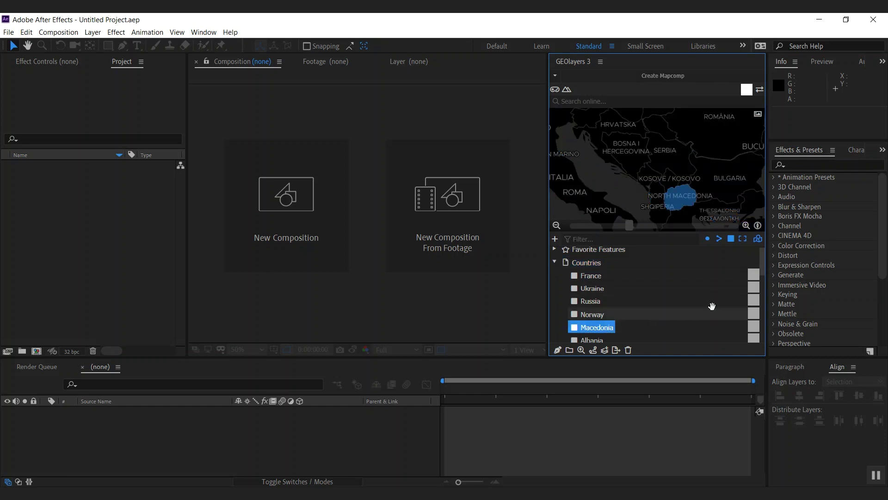
scroll(764, 271, down, 3)
ctrl+click(722, 309)
scroll(765, 279, down, 1)
scroll(765, 281, down, 2)
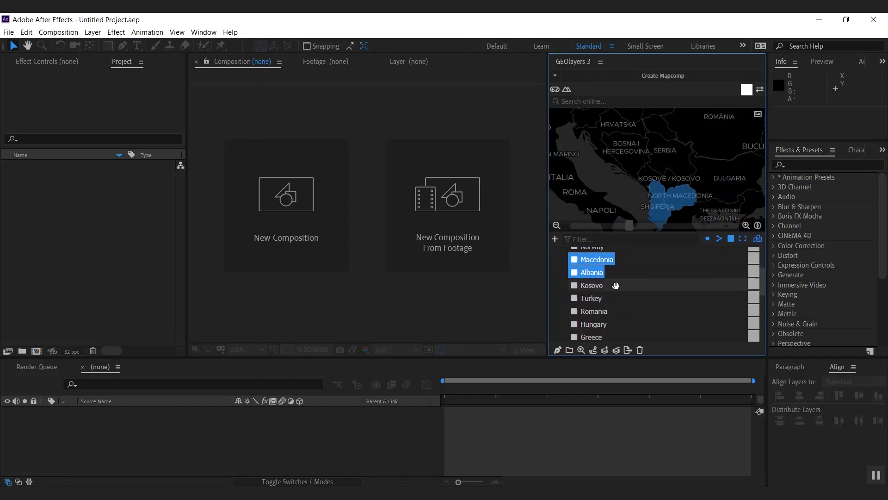
ctrl+click(609, 285)
Add Serbia, Croatia, Montenegro and Bosnia and Herz. to the selection.
scroll(763, 290, down, 1)
scroll(763, 290, down, 4)
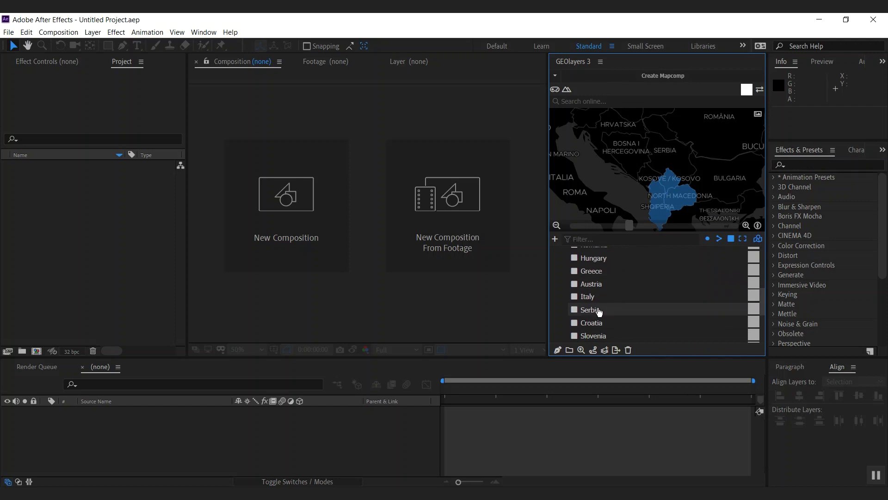
ctrl+click(642, 311)
scroll(765, 308, down, 1)
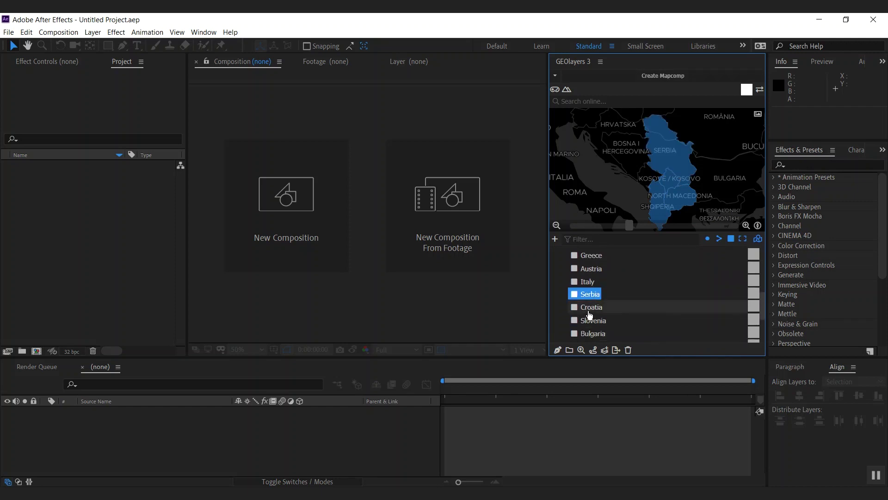
ctrl+click(602, 310)
scroll(761, 312, down, 3)
ctrl+click(672, 318)
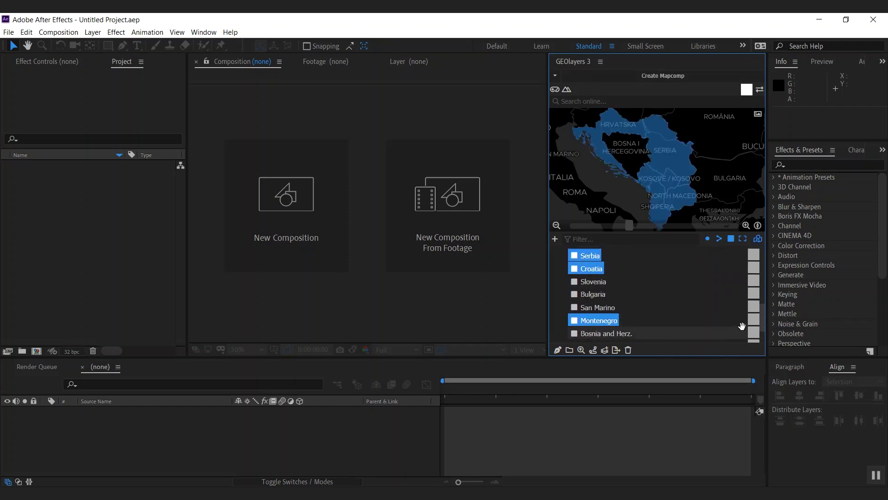
scroll(762, 316, down, 2)
ctrl+click(622, 316)
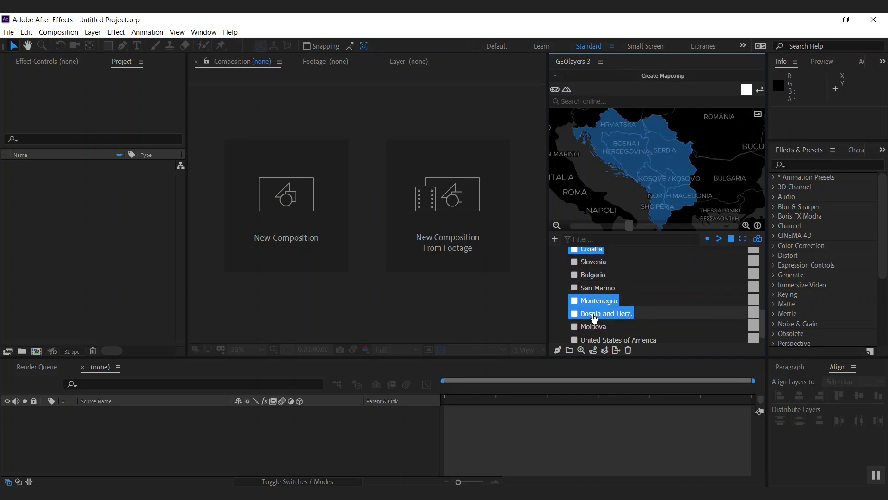
Group the selected countries into a new feature collection named 'Population'.
click(569, 350)
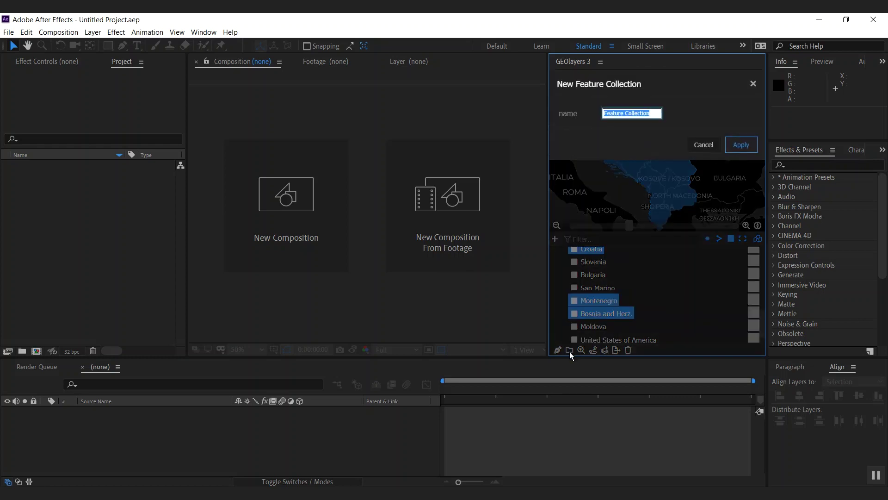
text(P)
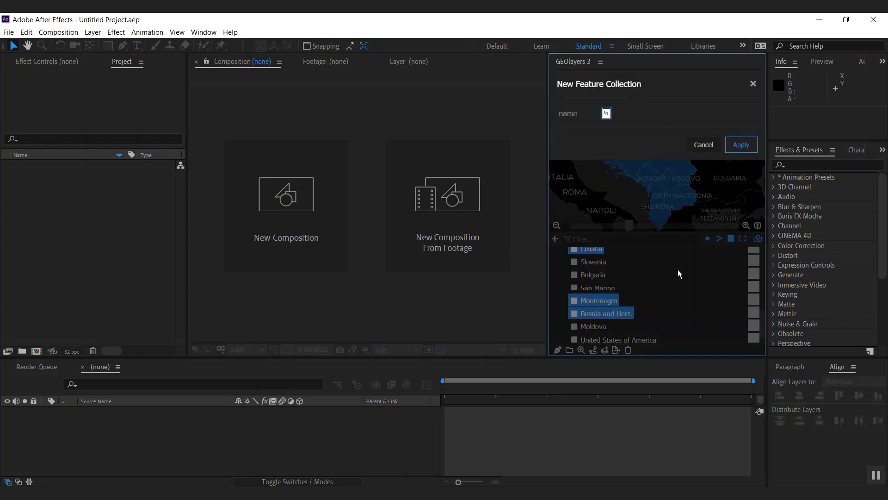
text(opulation)
key(Return)
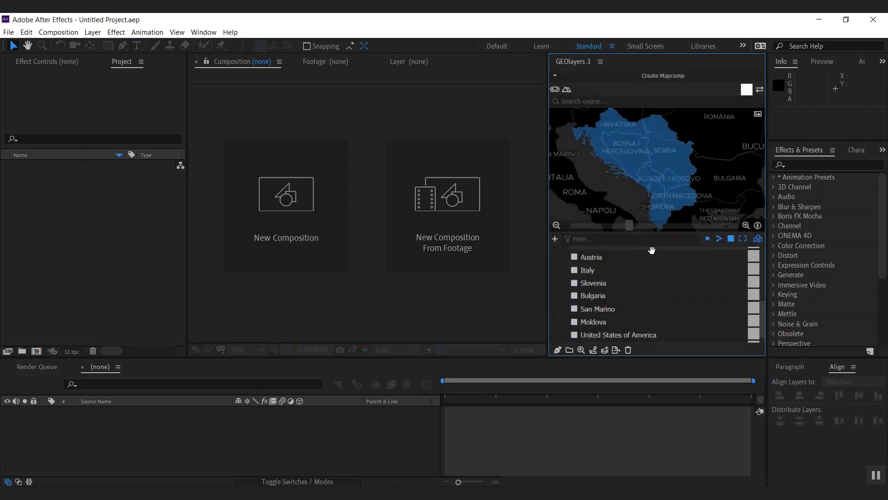
Move the Population collection above Countries and remove the Countries set.
scroll(766, 287, up, 3)
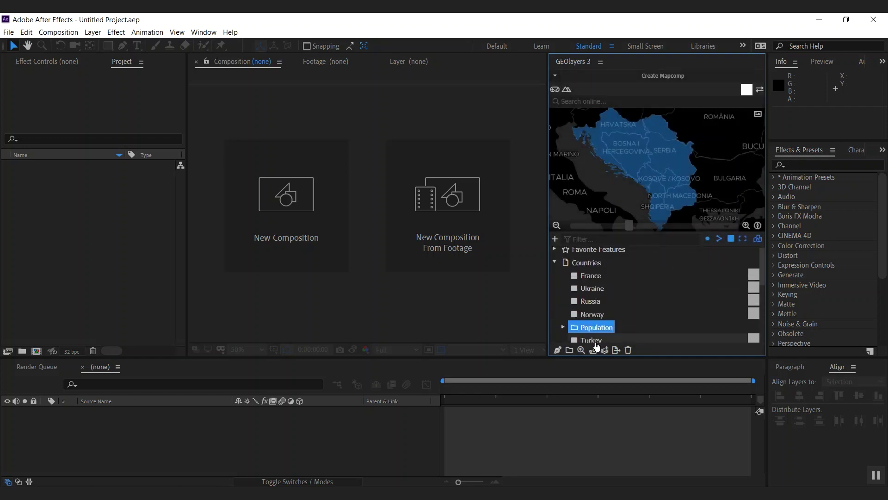
drag(597, 332, 596, 272)
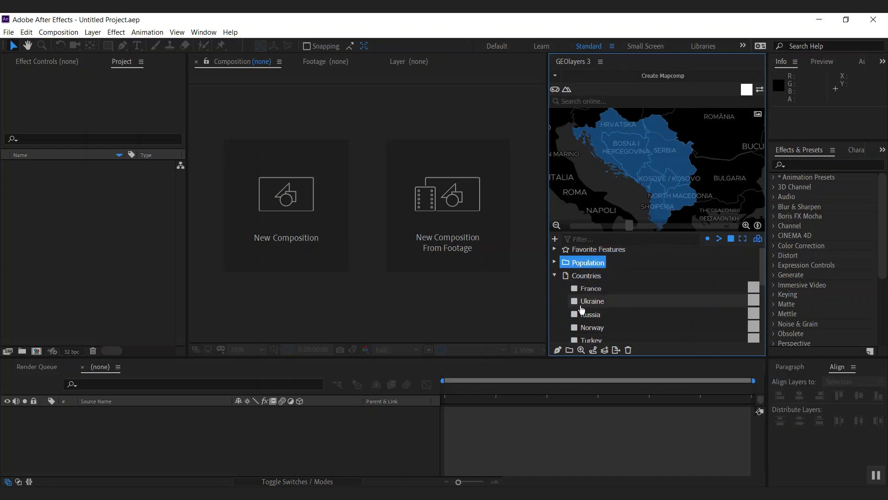
click(587, 276)
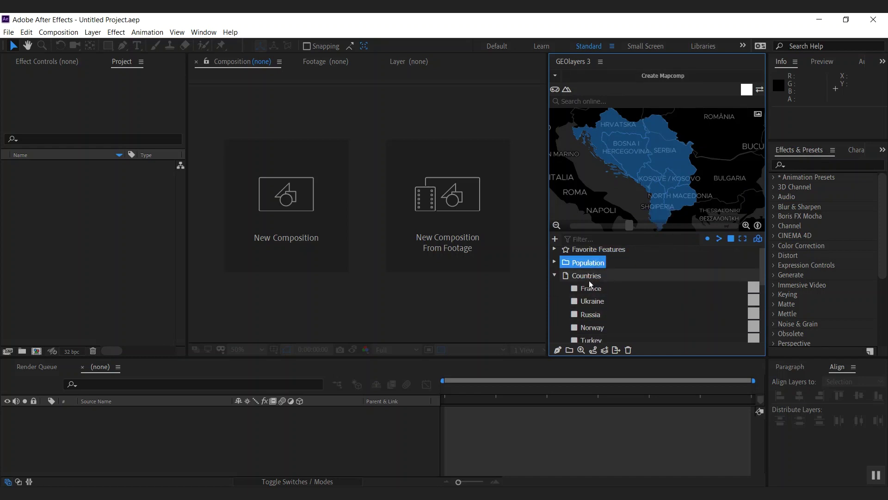
click(628, 351)
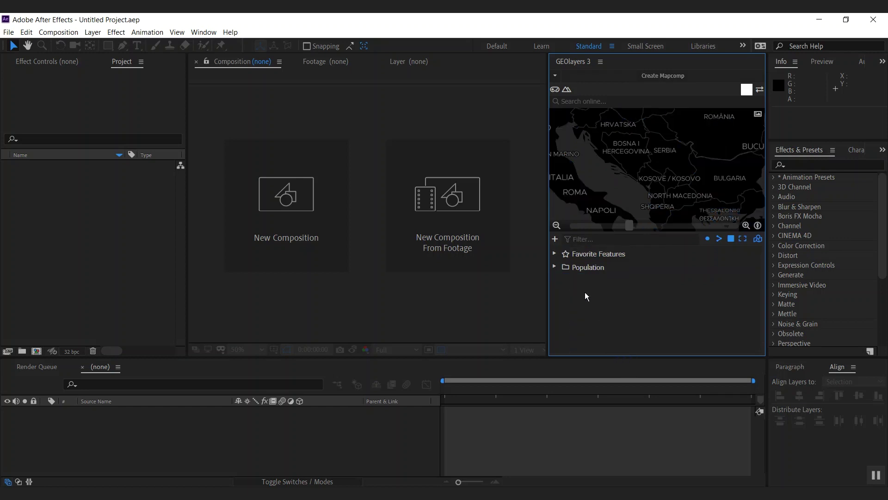
click(554, 267)
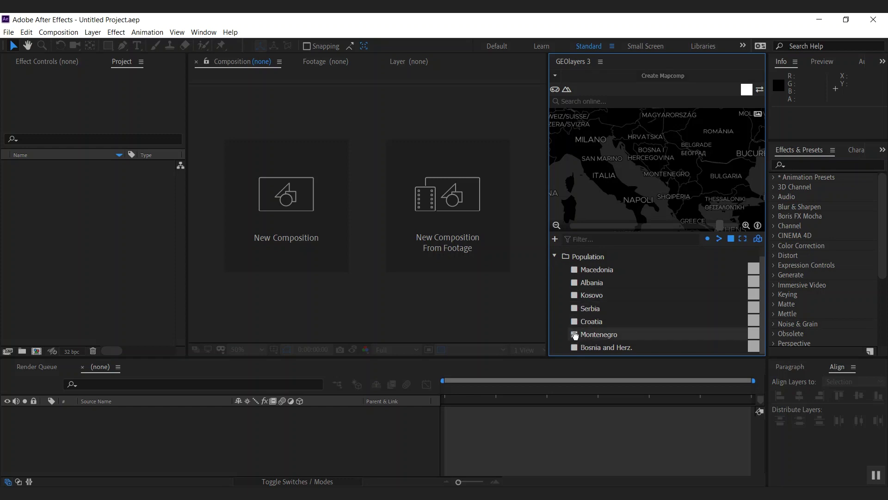
click(600, 275)
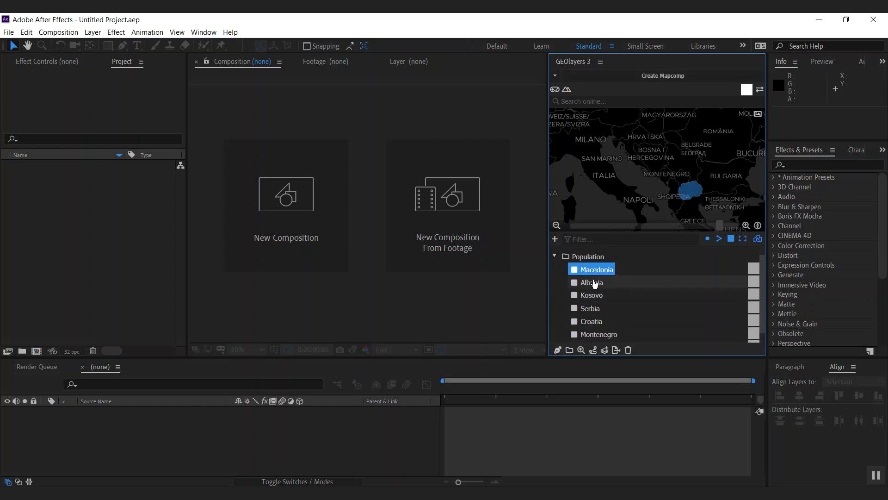
click(581, 351)
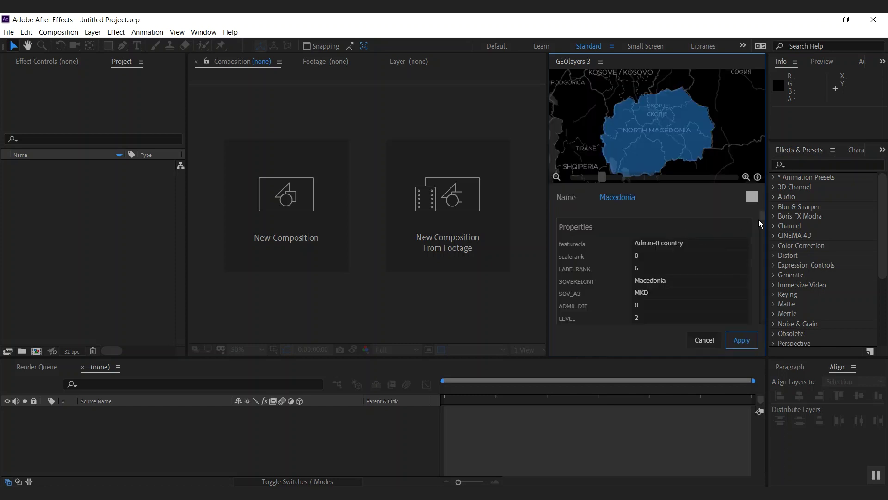
drag(762, 217, 759, 255)
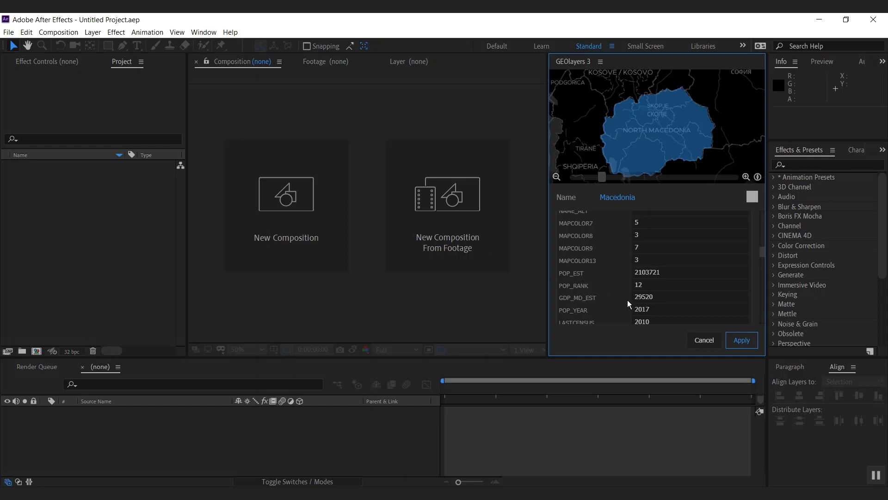
click(667, 276)
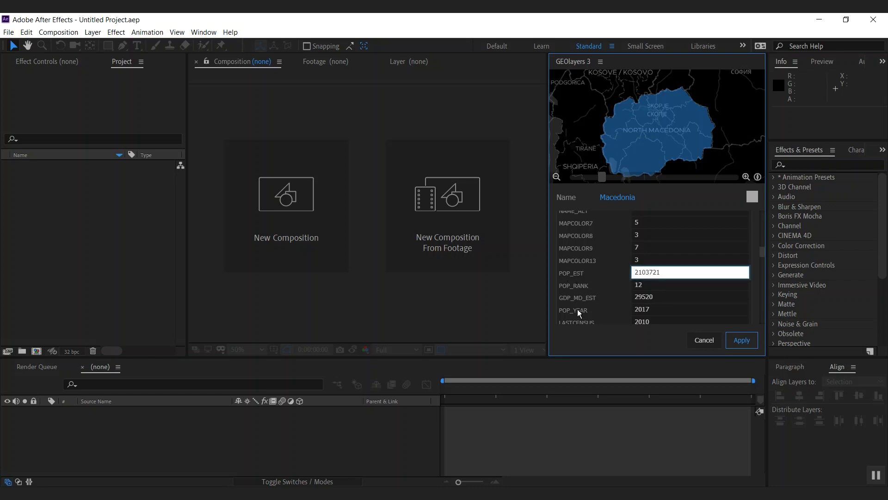
click(705, 340)
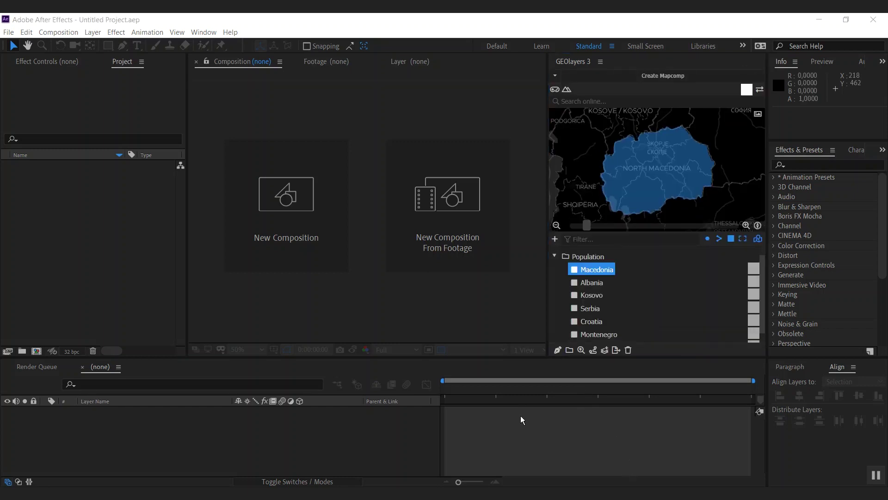
Create a mapcomp named 'Population' from the Population feature group with a chosen map style.
click(591, 257)
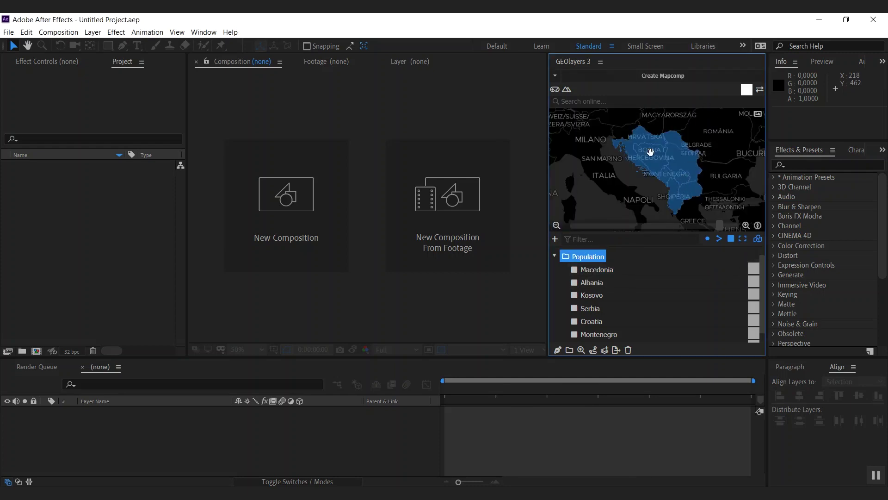
click(653, 85)
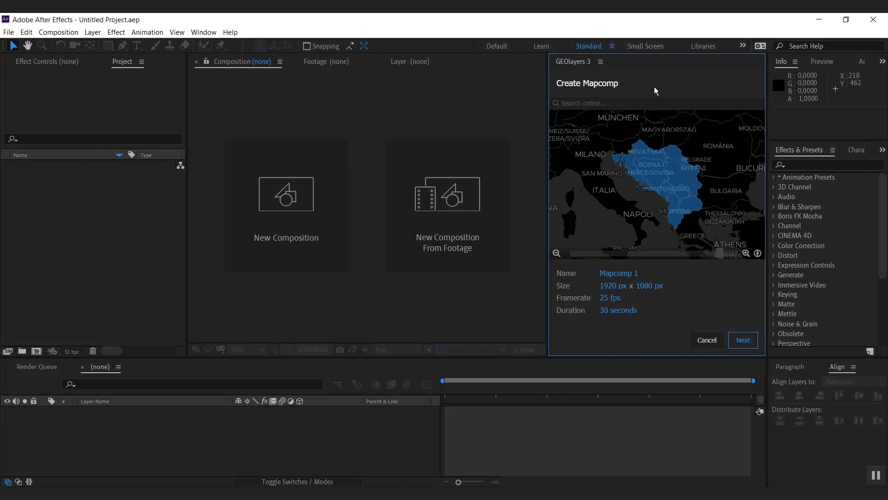
click(634, 274)
key(ctrl+a)
text(P)
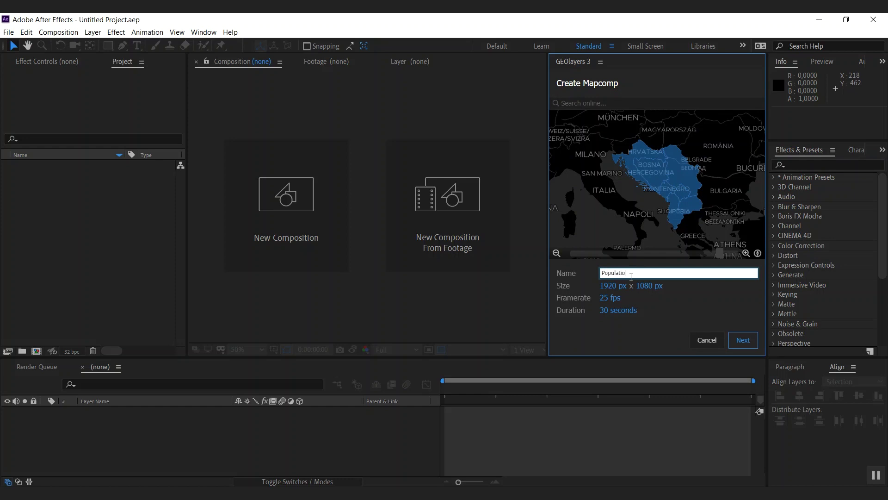
click(707, 304)
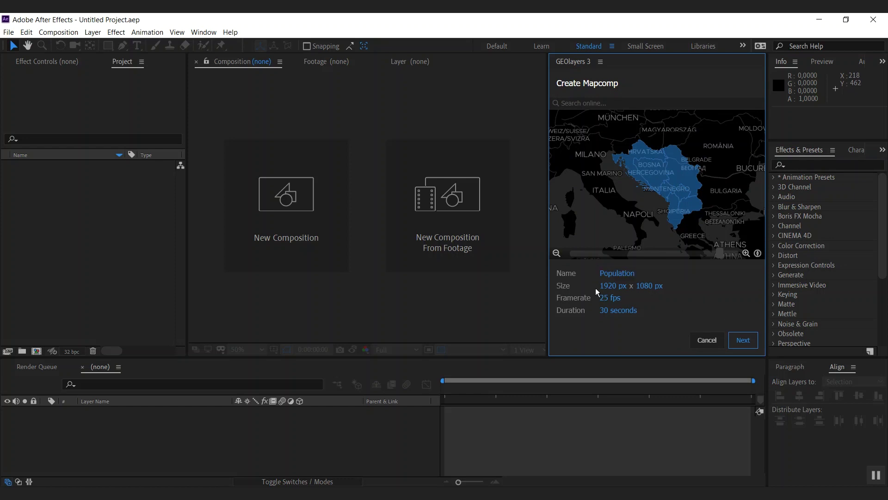
click(741, 340)
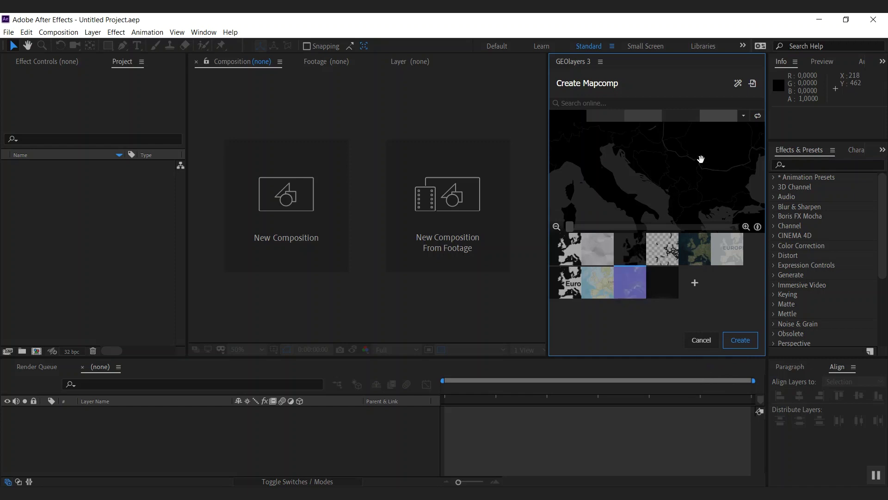
click(743, 342)
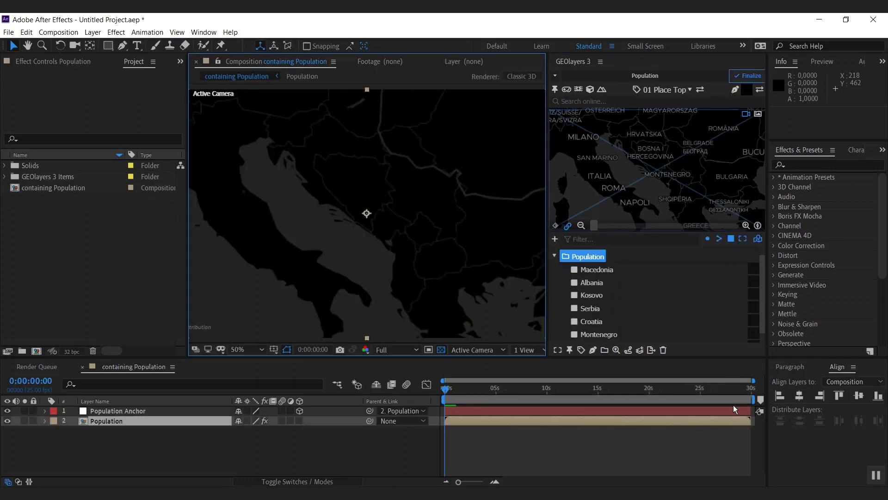
Add a new style in the Shape Layer Styles editor and rename it 'Population'.
click(747, 90)
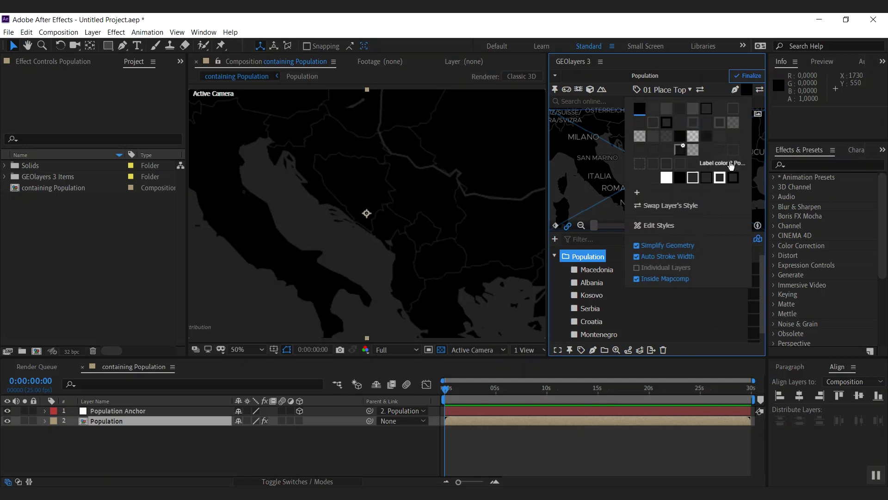
click(658, 230)
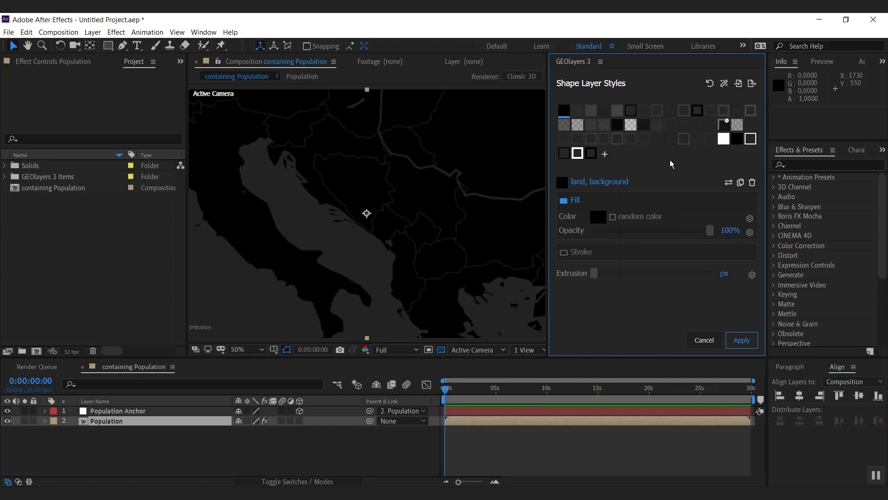
click(605, 154)
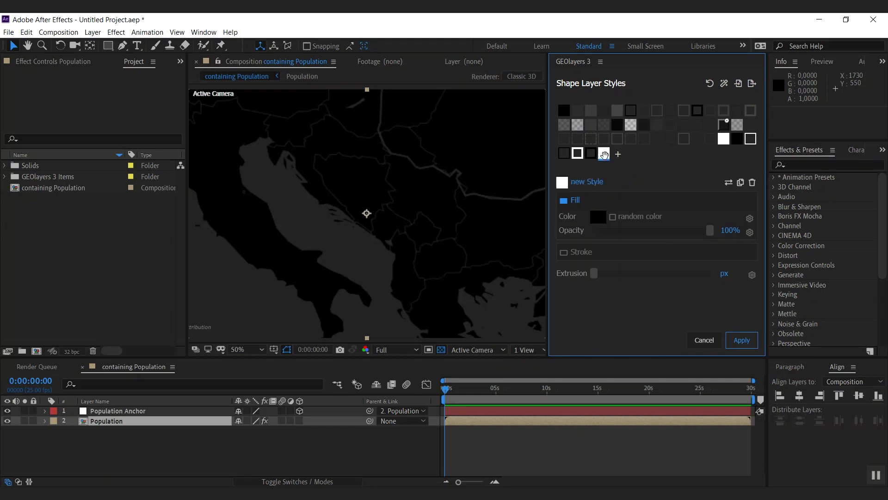
double_click(596, 183)
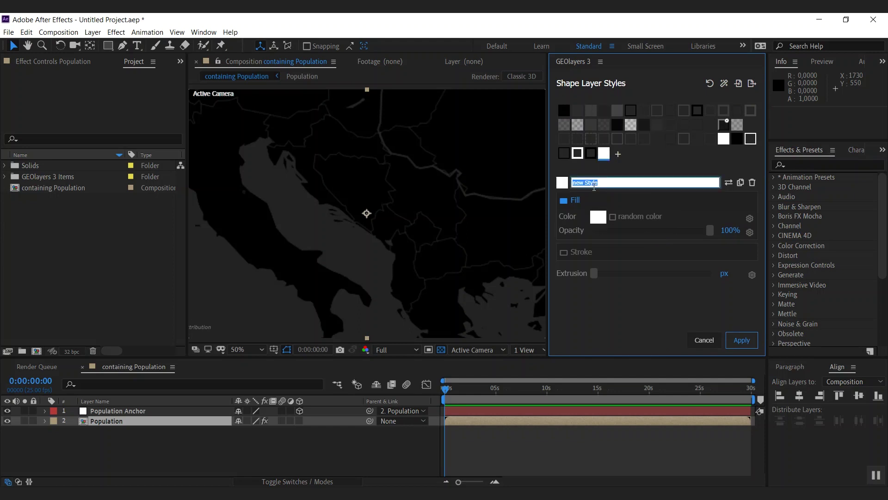
text(Population)
Drive the fill colour by POP_EST, black at 0 to white at 100, and apply.
click(750, 221)
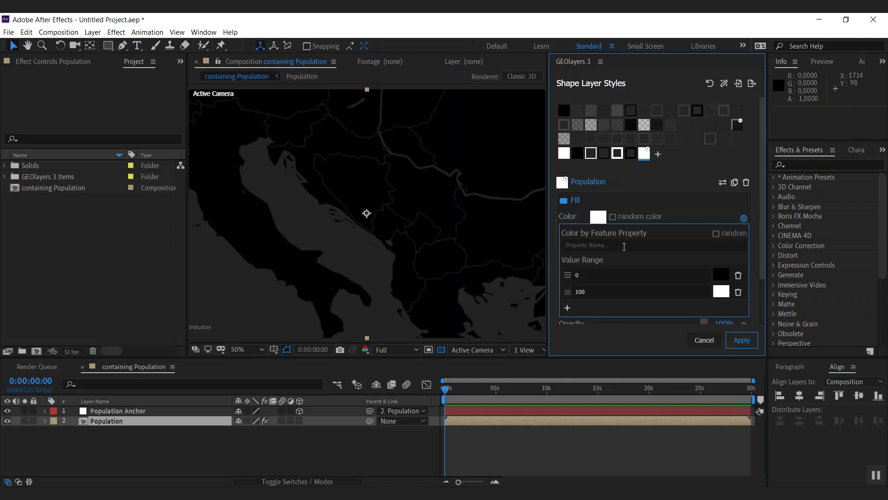
click(624, 248)
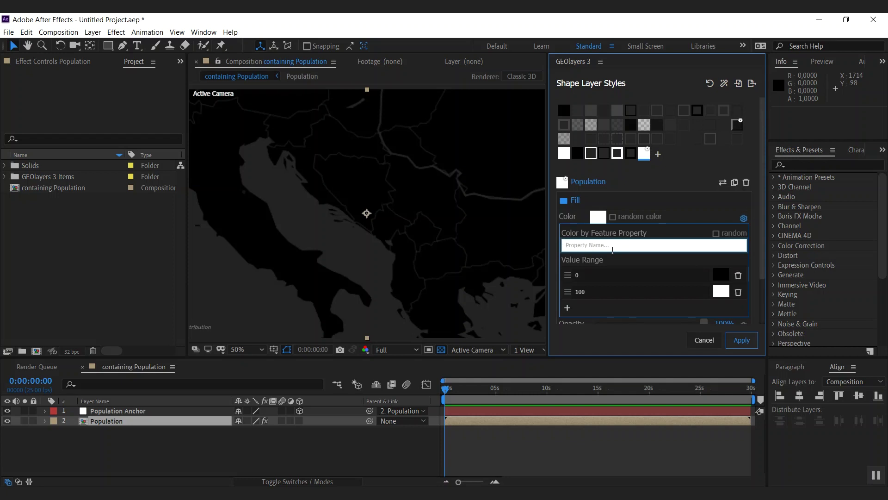
text(POP_EST)
click(623, 274)
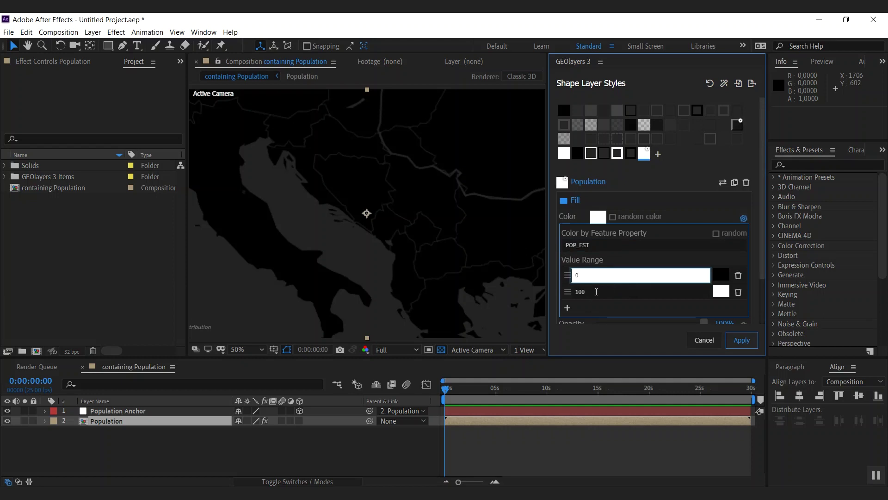
click(594, 296)
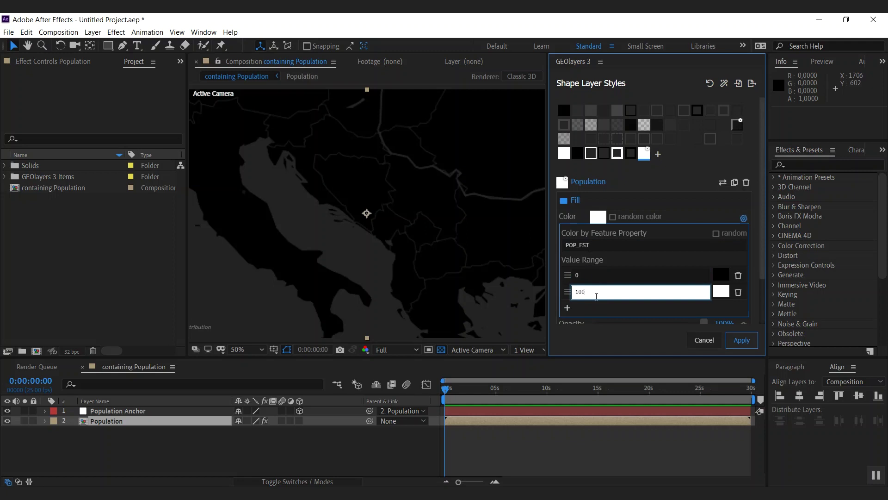
click(745, 347)
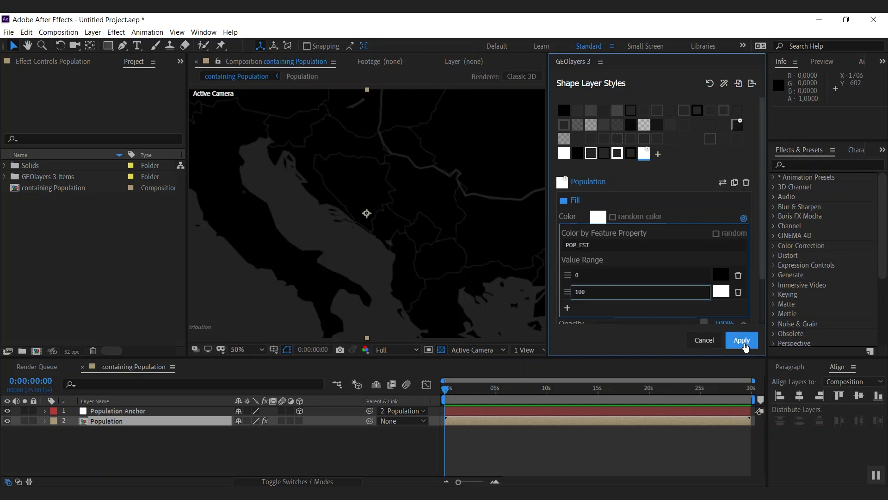
Inspect the Population feature properties, copy POP_EST minimum 642550, then cancel.
click(576, 255)
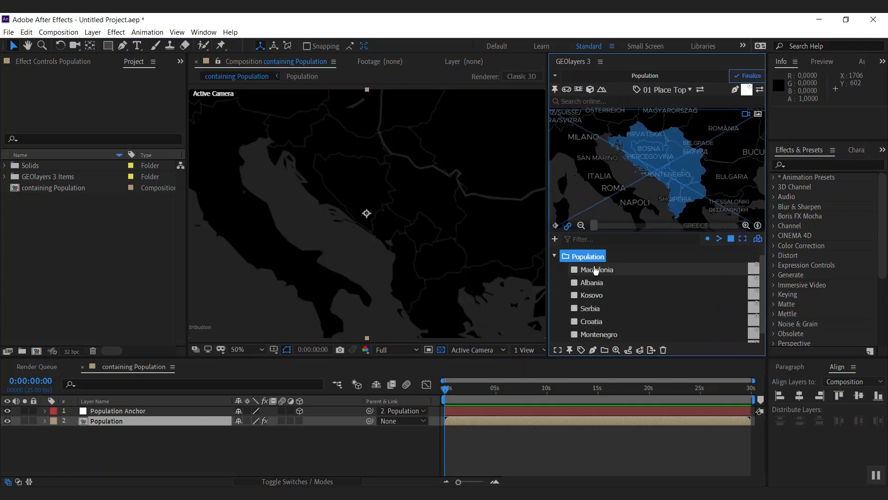
click(617, 350)
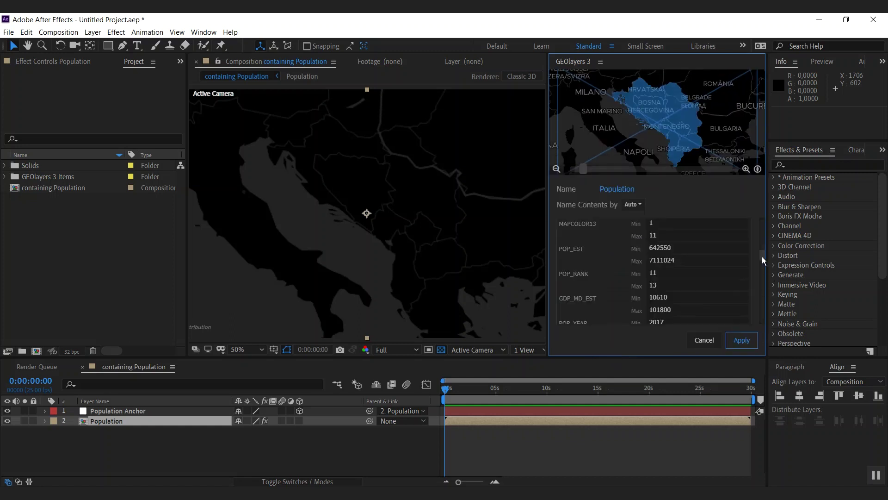
drag(762, 256, 762, 225)
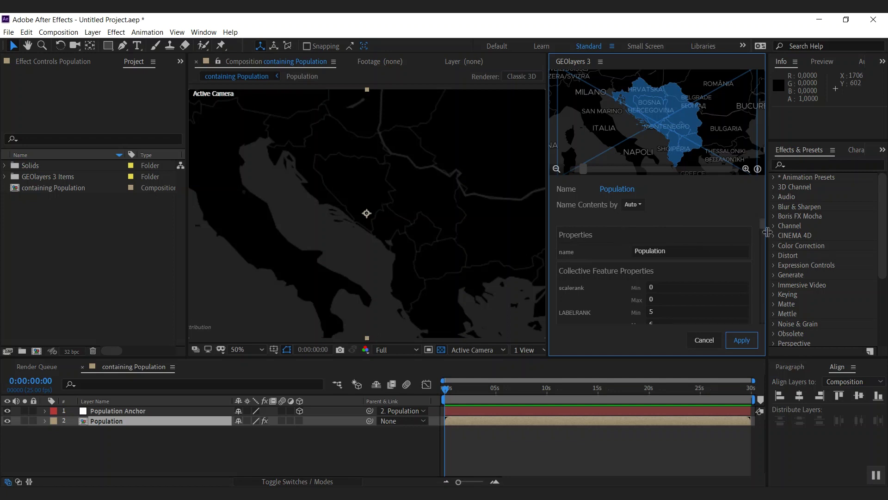
scroll(764, 229, down, 1)
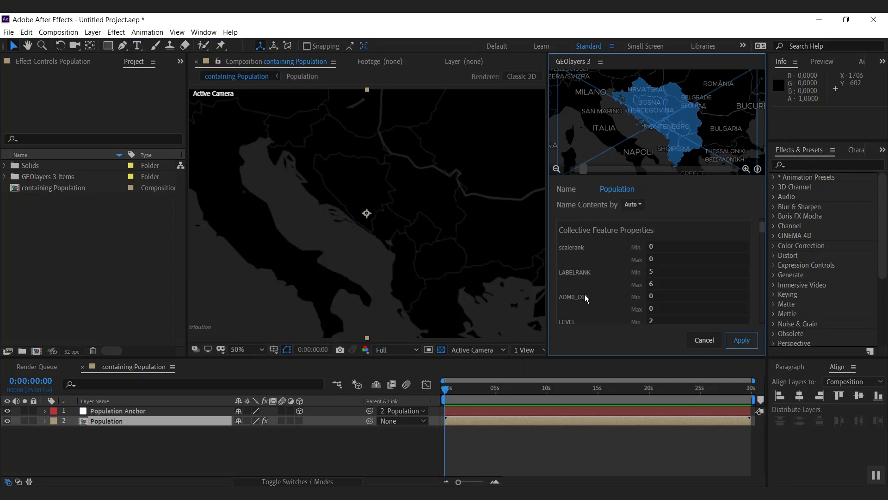
drag(762, 227, 766, 257)
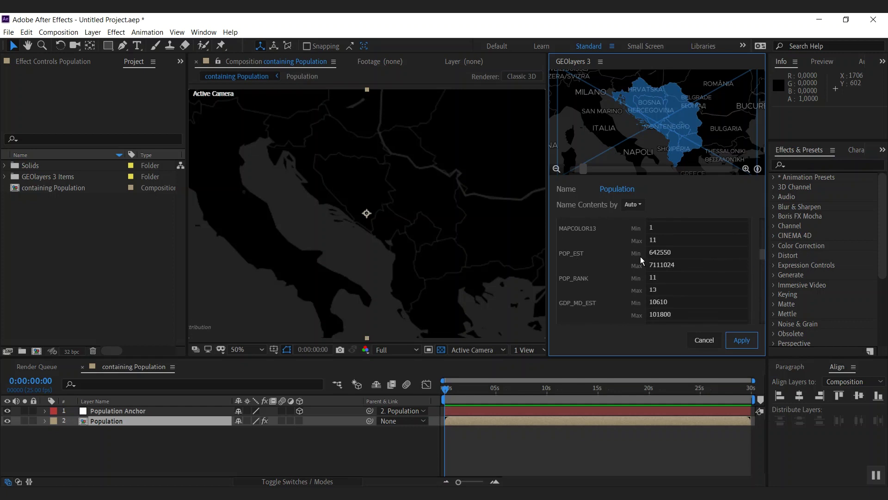
click(681, 254)
click(730, 340)
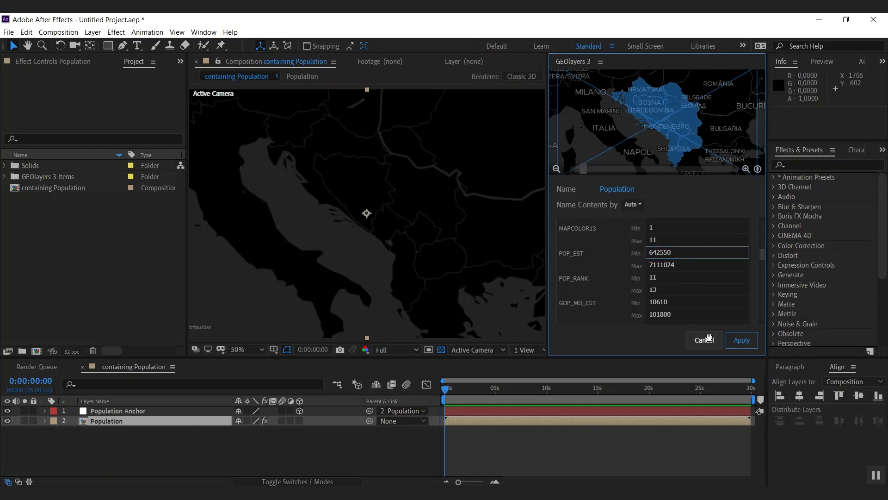
Reopen the Population style in the Shape Layer Styles editor.
click(636, 277)
click(742, 340)
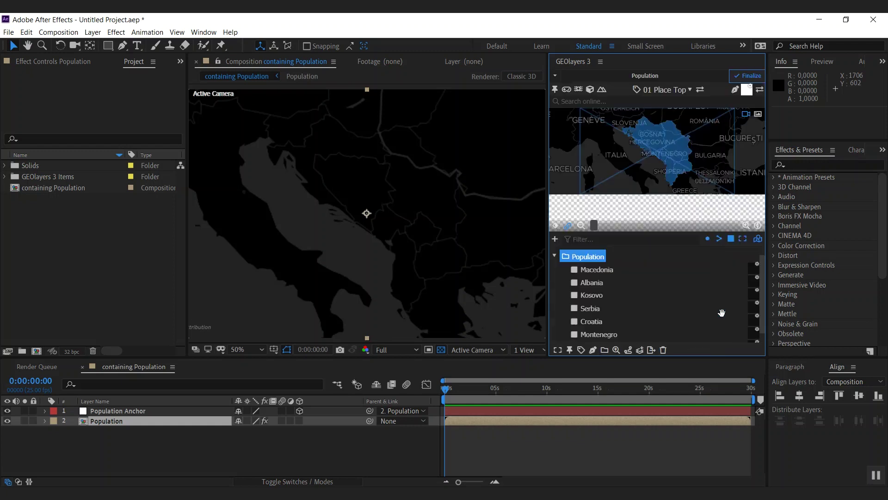
click(619, 350)
key(Escape)
right_click(740, 289)
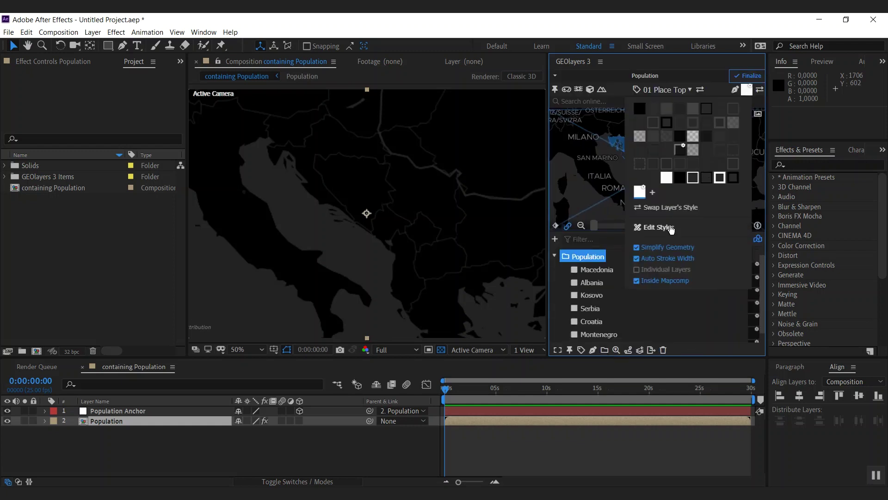
click(655, 228)
key(Return)
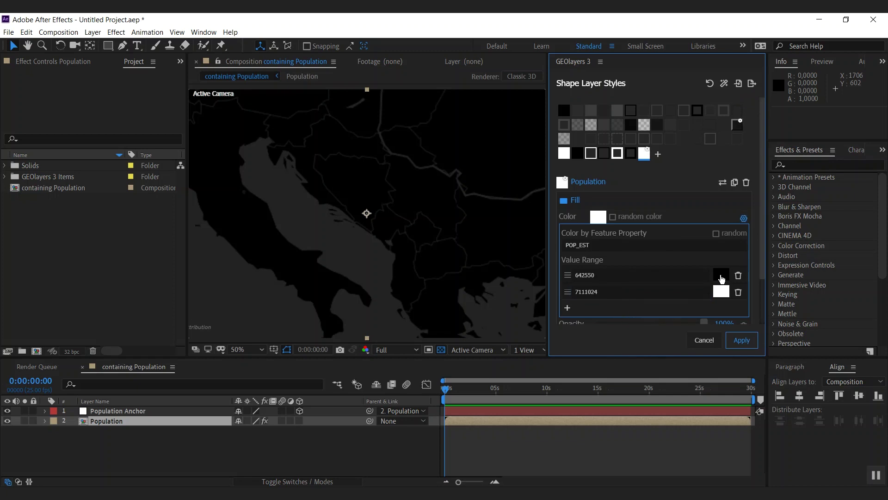
Set the value range colours to deep blue at 642550 and #df007c at 7111024.
click(721, 275)
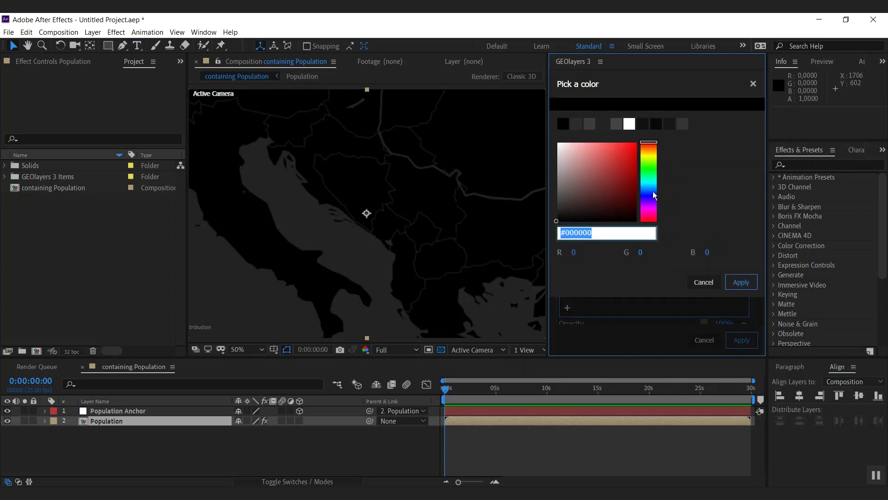
click(649, 188)
drag(615, 174, 641, 161)
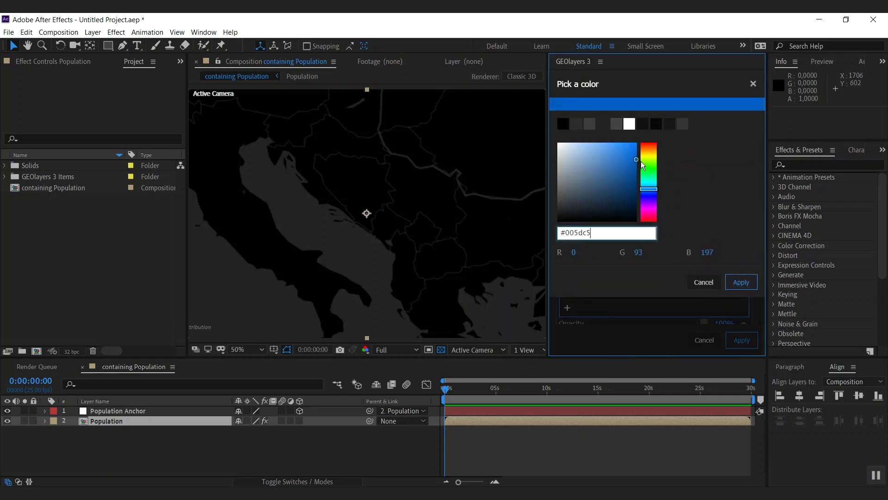
click(742, 283)
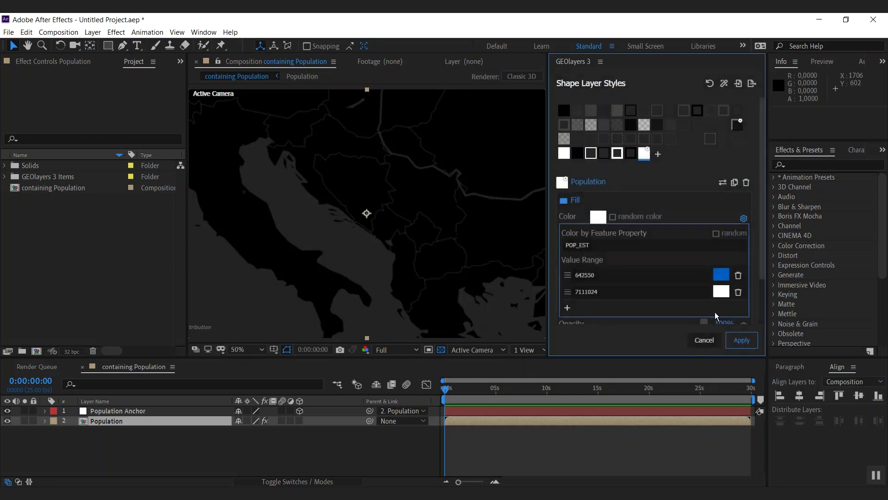
click(726, 290)
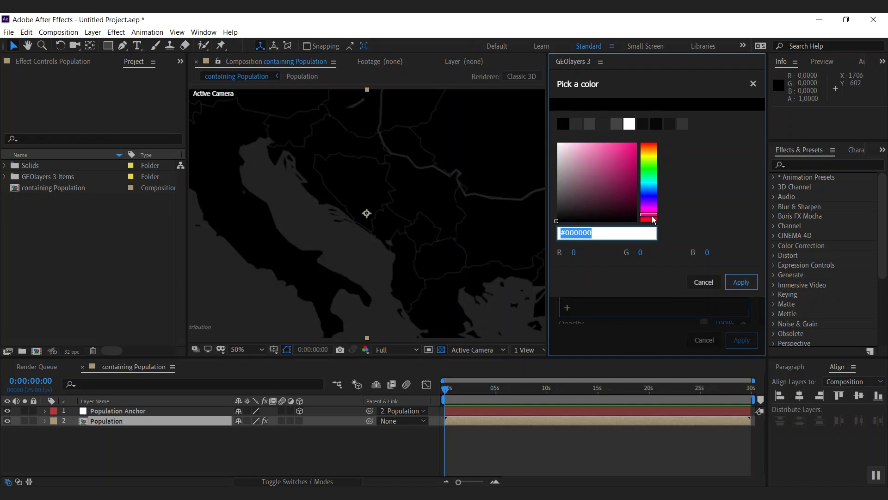
text(#df007c)
click(741, 282)
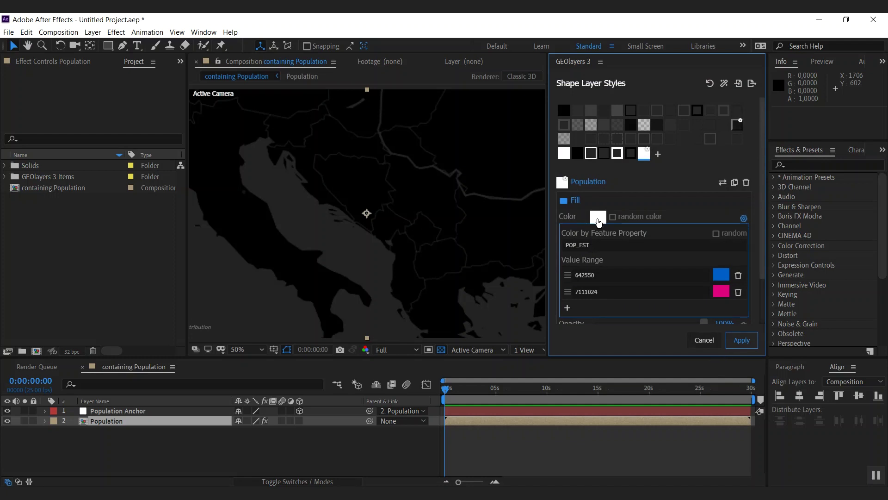
Copy the blue code and paste it as the base Fill Color.
click(722, 276)
key(ctrl+c)
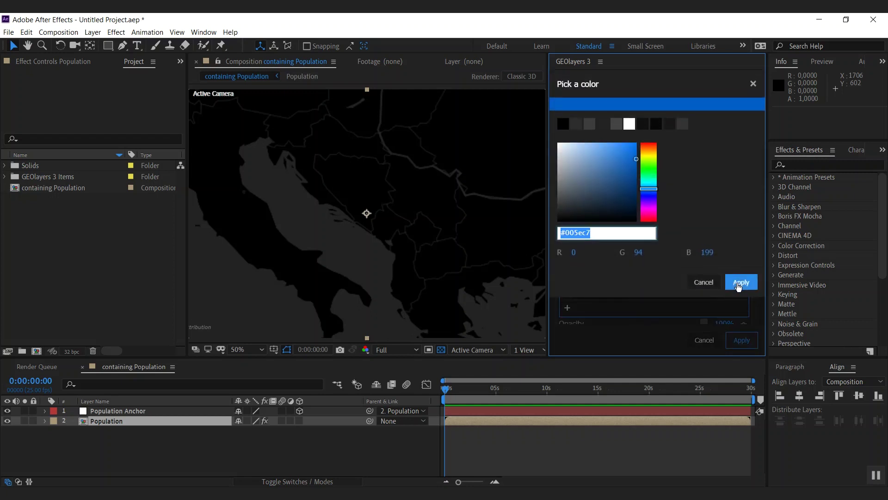
click(741, 282)
click(597, 217)
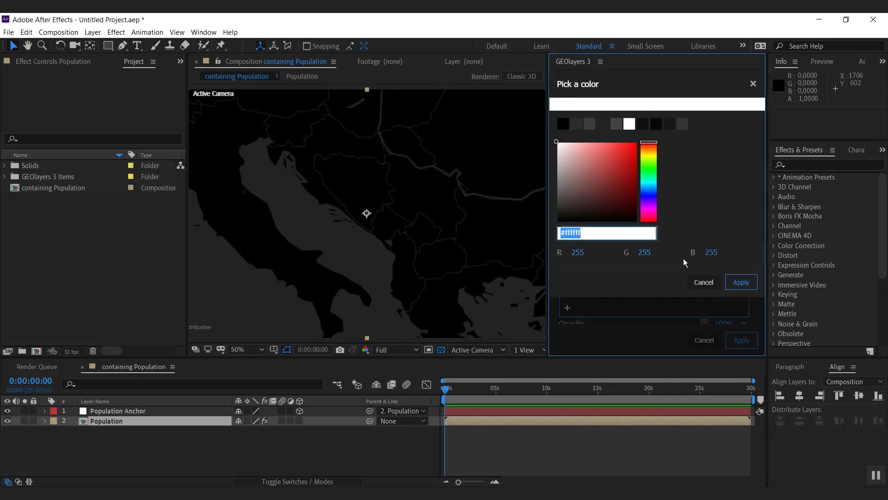
key(ctrl+v)
click(741, 282)
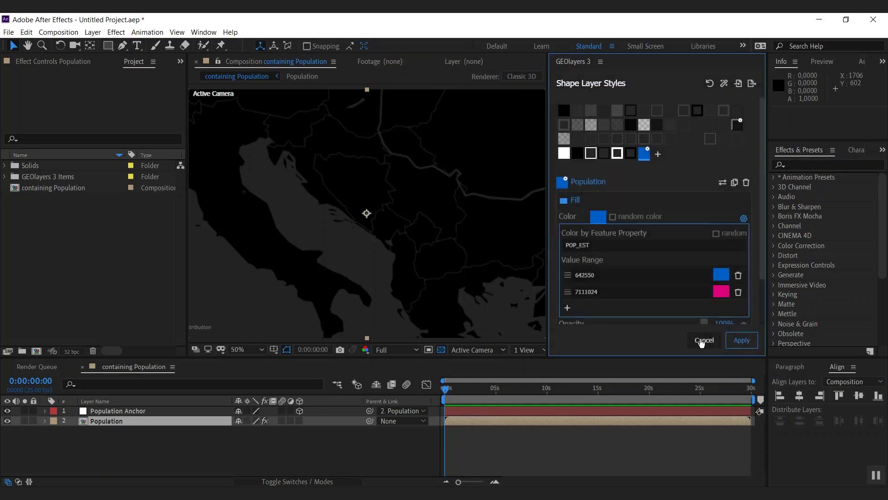
drag(762, 227, 765, 277)
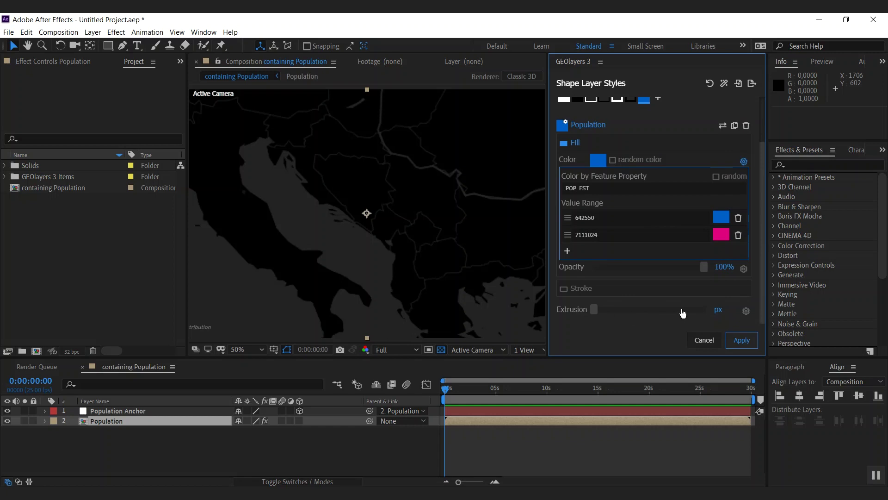
Enable extrusion by feature property POP_EST with range 642550 to 7111024.
click(746, 311)
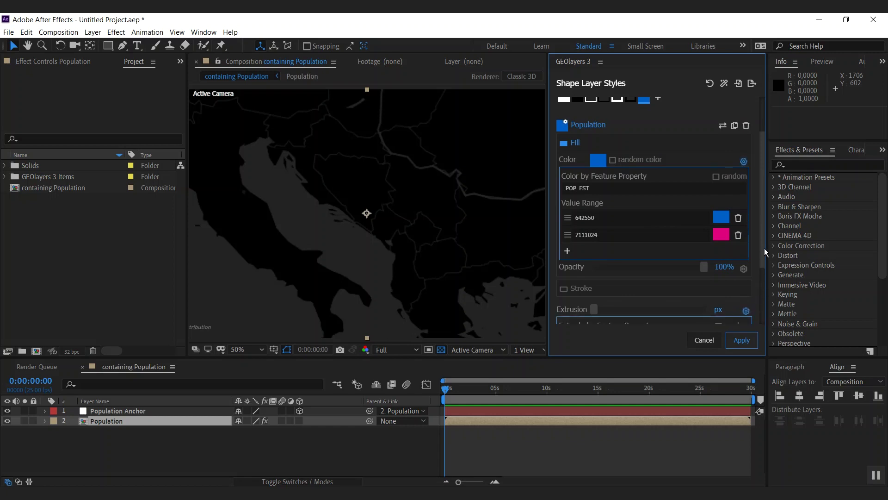
drag(762, 244, 764, 300)
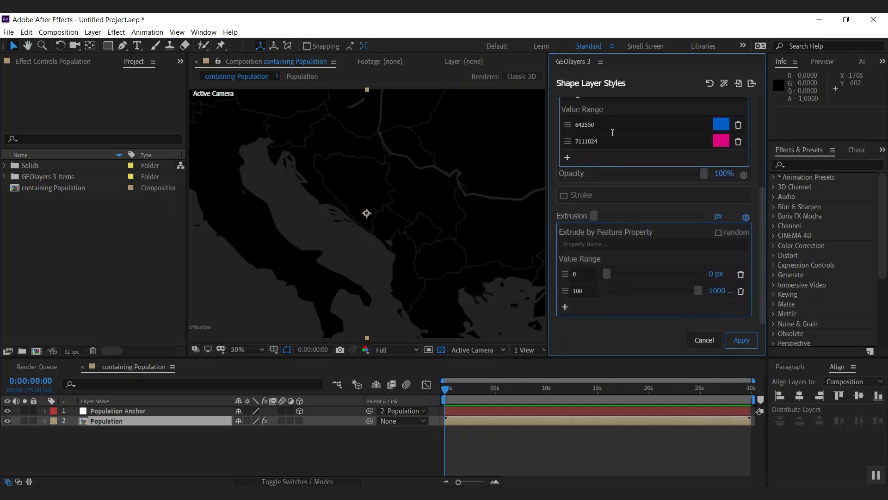
scroll(613, 133, up, 1)
click(587, 261)
click(615, 146)
key(ctrl+c)
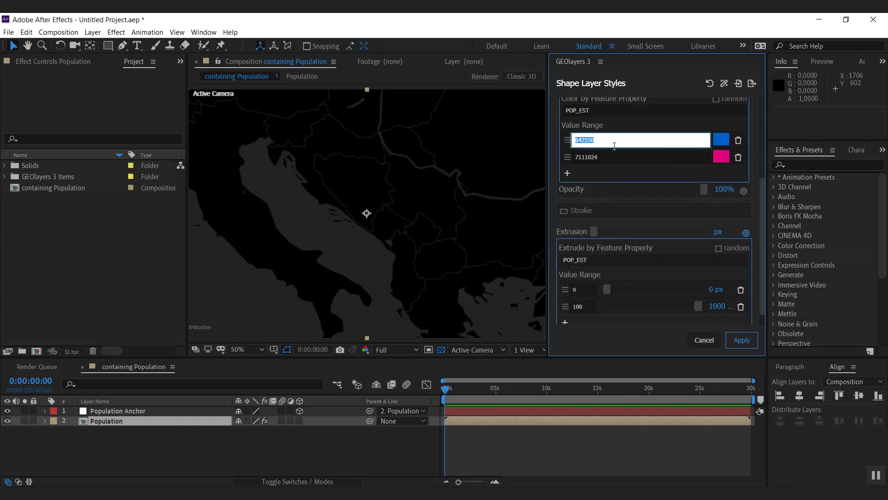
click(585, 289)
key(ctrl+v)
click(611, 157)
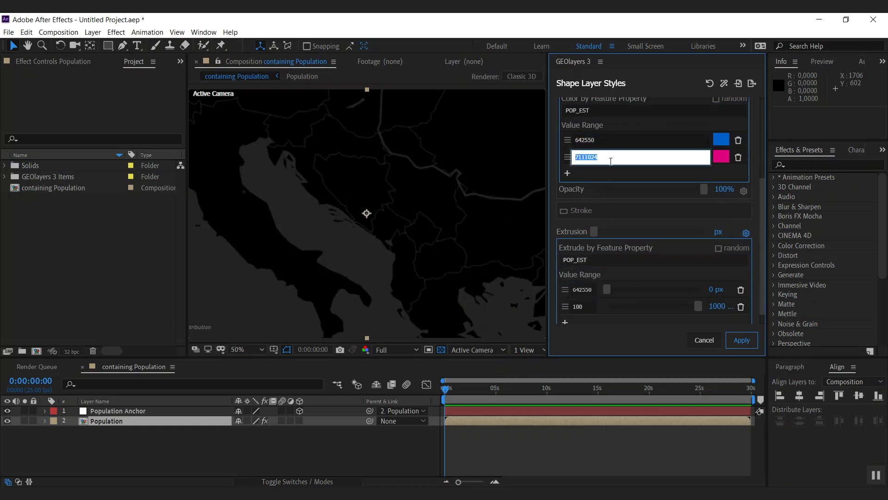
key(ctrl+c)
click(579, 306)
key(ctrl+v)
Set the extrusion heights to 50 px at the low end and 200 px at the high end.
scroll(662, 276, down, 1)
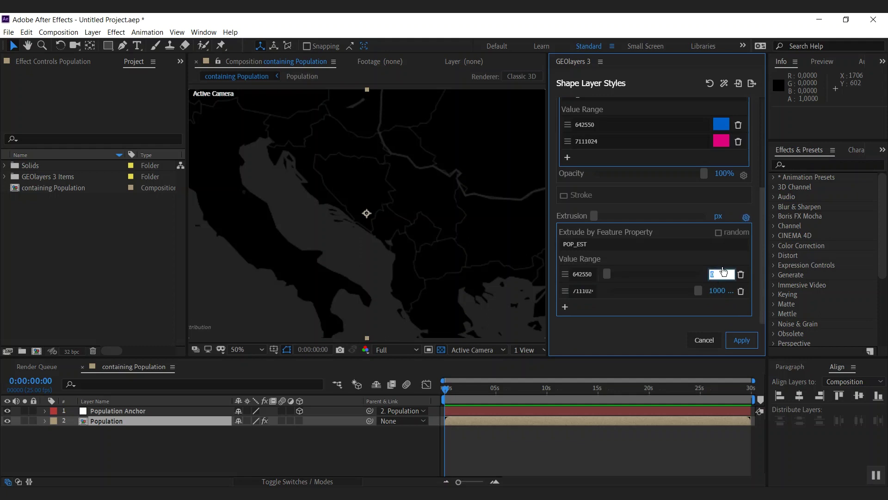
text(0)
click(721, 291)
text(200)
key(Return)
Move the Population style to the front and apply it to the Population layer.
drag(762, 292, 770, 191)
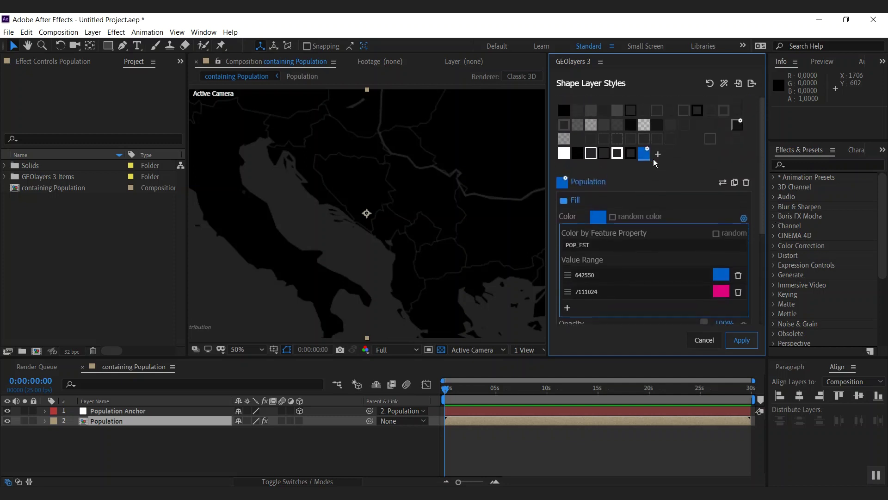
mouse_move(645, 153)
mouse_down()
mouse_move(652, 136)
mouse_move(566, 111)
mouse_move(567, 130)
mouse_move(573, 112)
mouse_move(560, 120)
mouse_up()
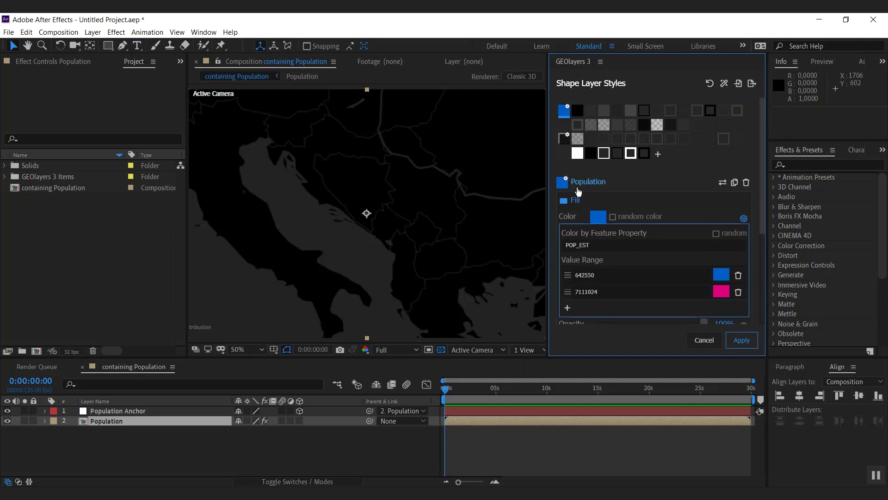
click(740, 341)
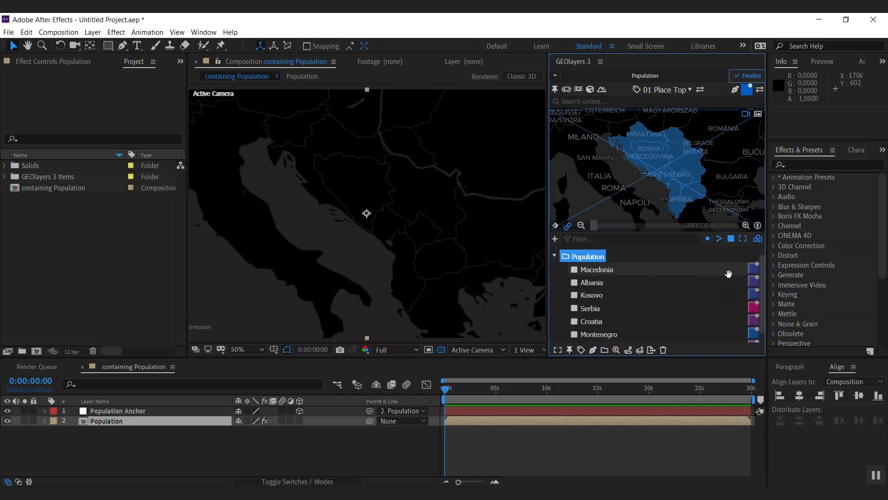
scroll(762, 274, down, 1)
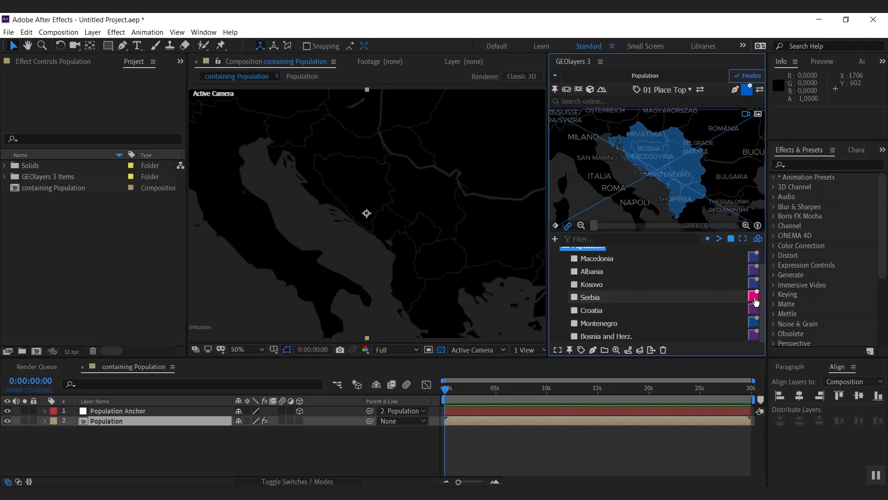
scroll(757, 301, up, 2)
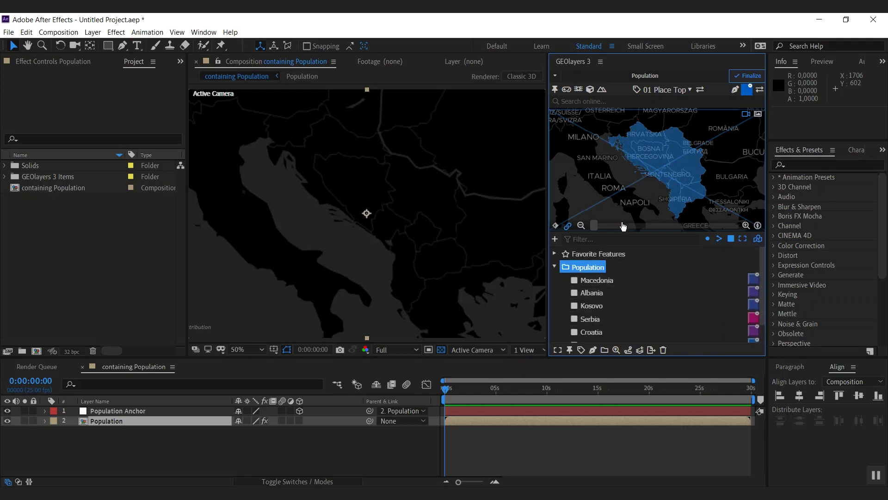
Turn off Inside Mapcomp and draw the Population countries as extruded shape layers in the comp.
click(746, 91)
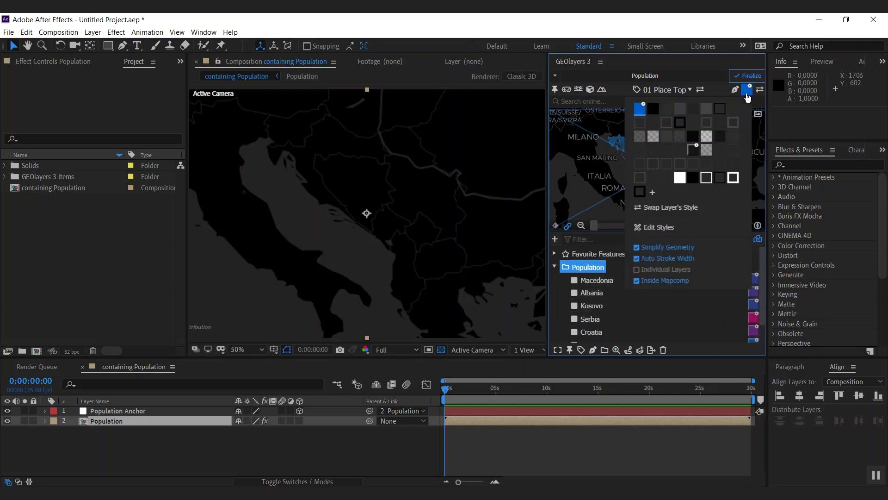
click(676, 284)
click(139, 434)
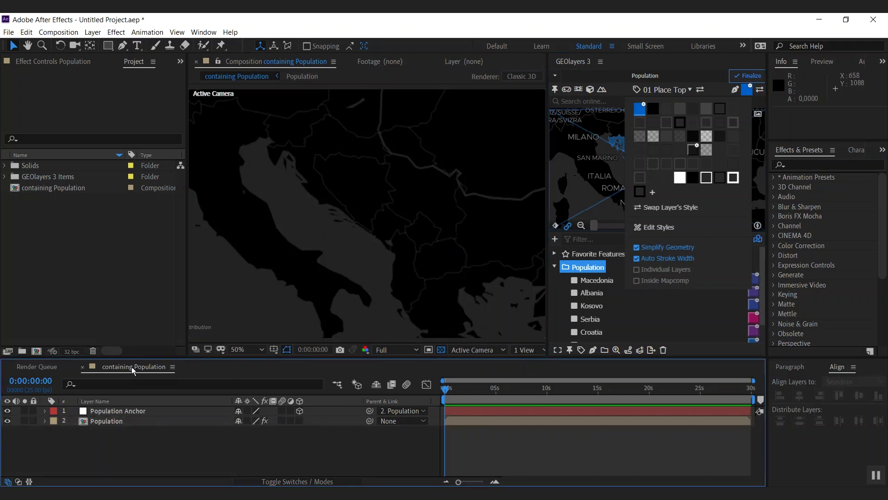
click(586, 282)
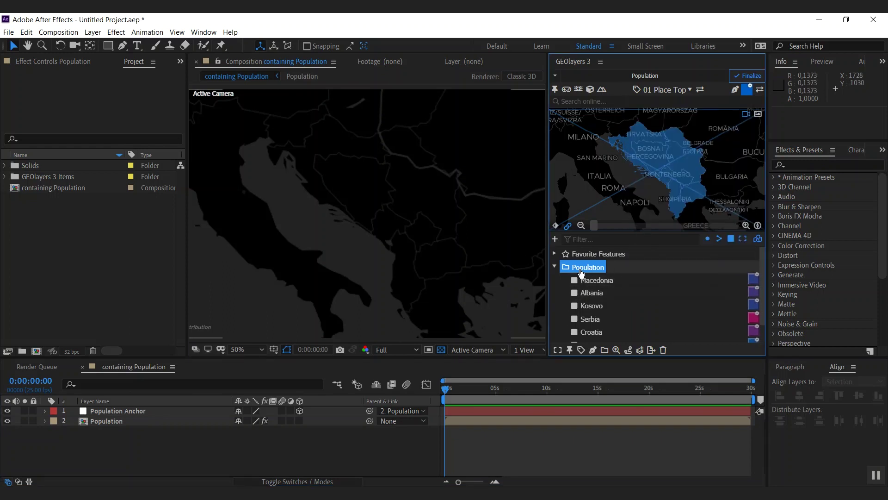
click(592, 351)
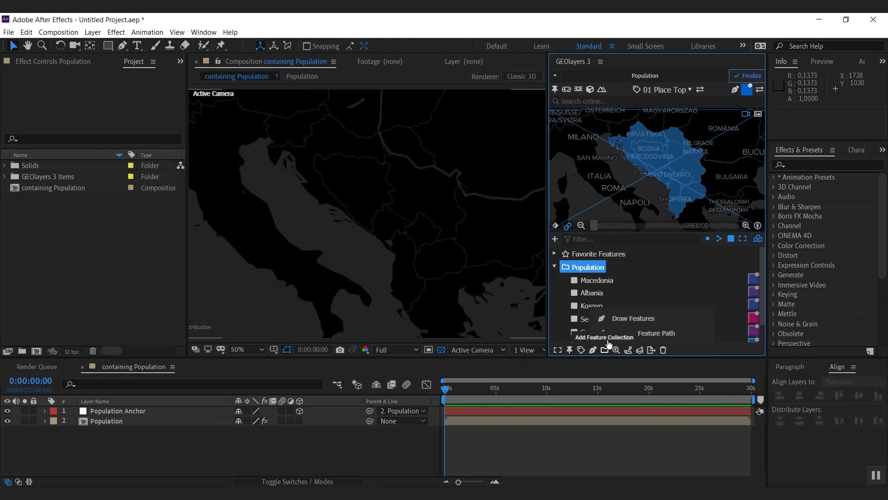
click(633, 320)
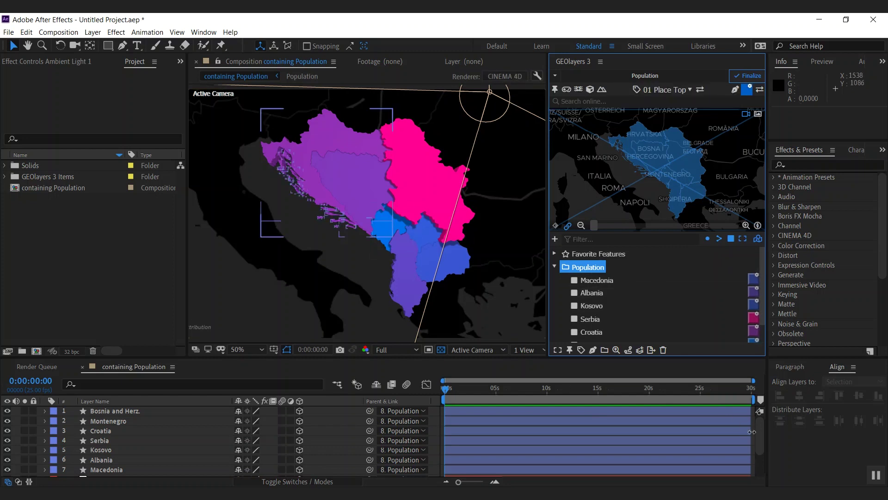
Select Spot Light 1 and Ambient Light 1, tilt the map to view extrusions, then reset rotation.
drag(759, 438, 759, 457)
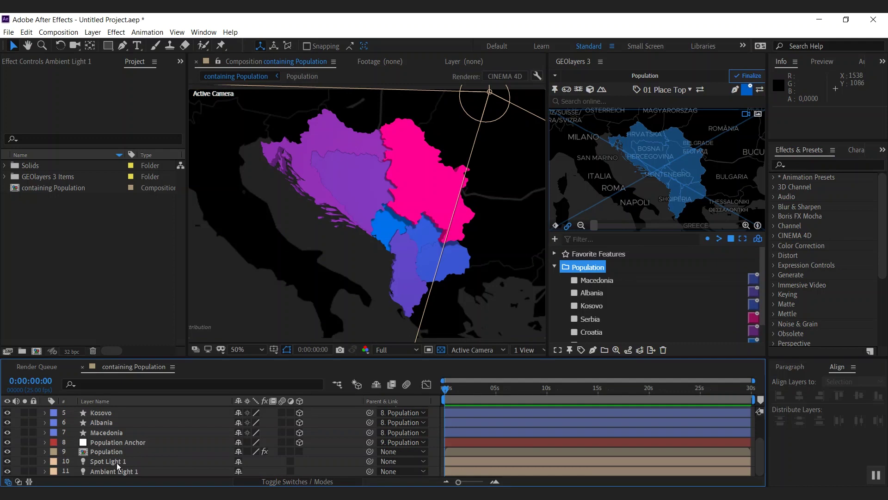
click(116, 465)
click(121, 469)
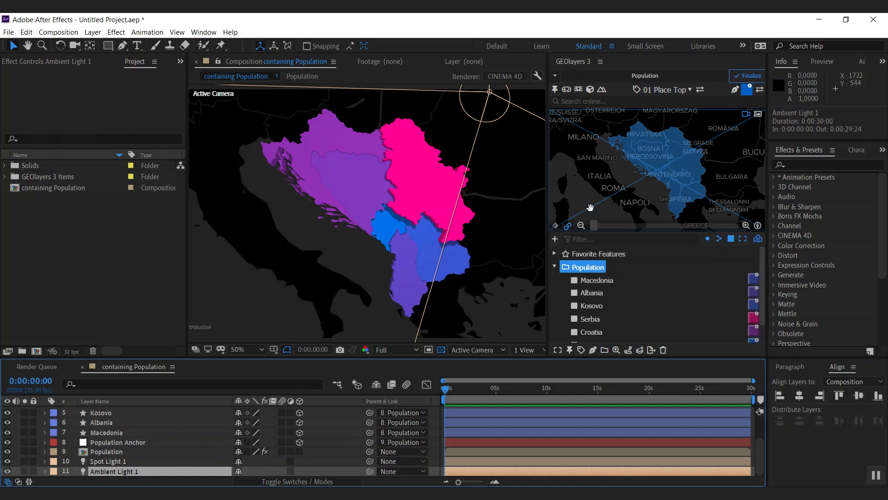
drag(589, 207, 608, 160)
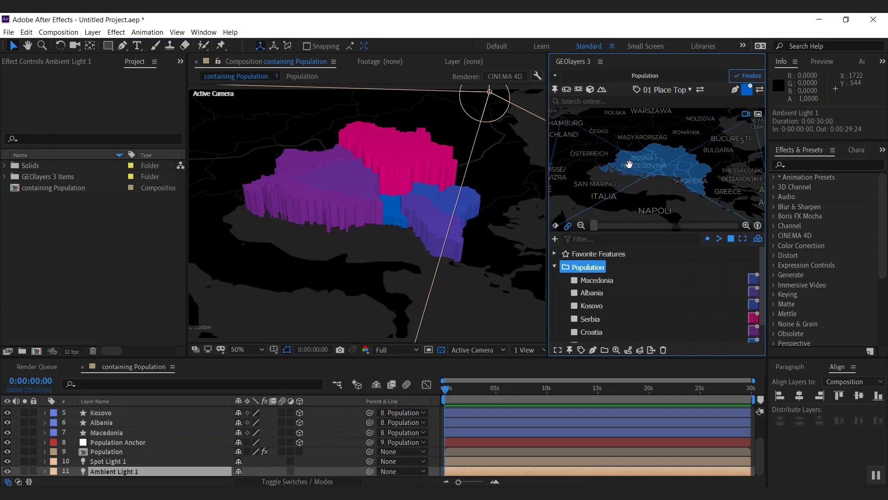
scroll(625, 165, up, 2)
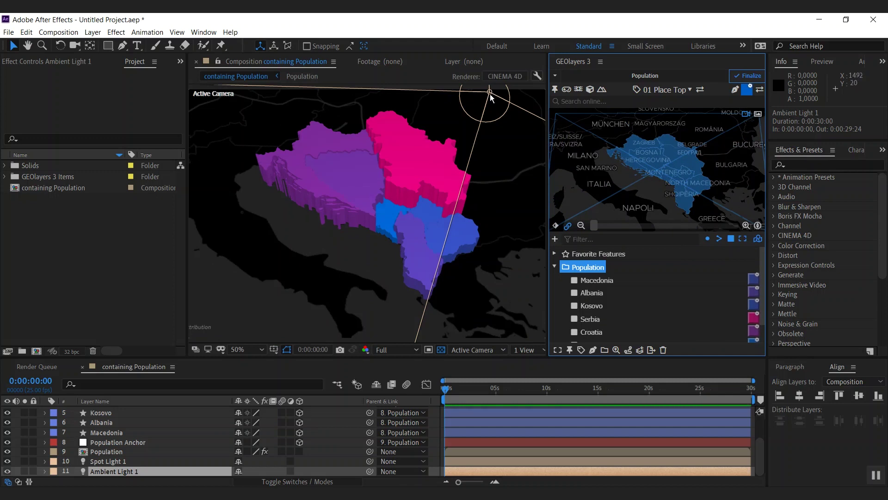
click(758, 226)
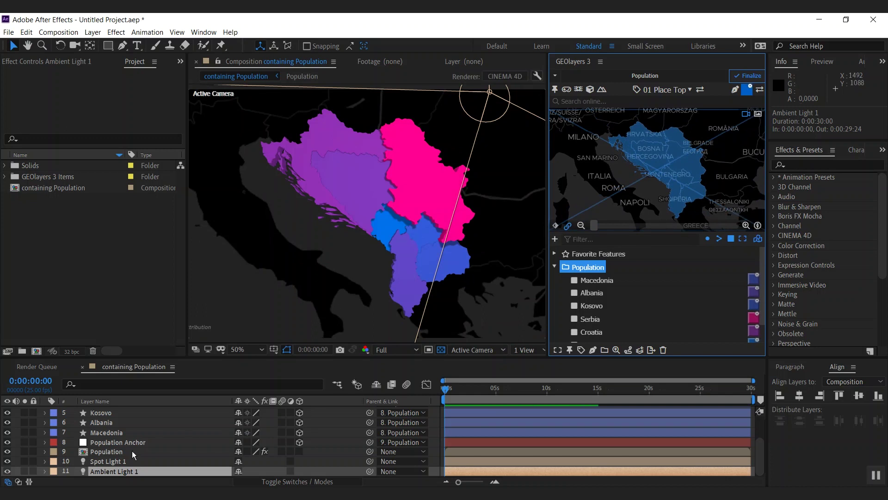
Parent Spot Light 1 to Population Anchor and reposition the GEOlayers map preview.
click(116, 462)
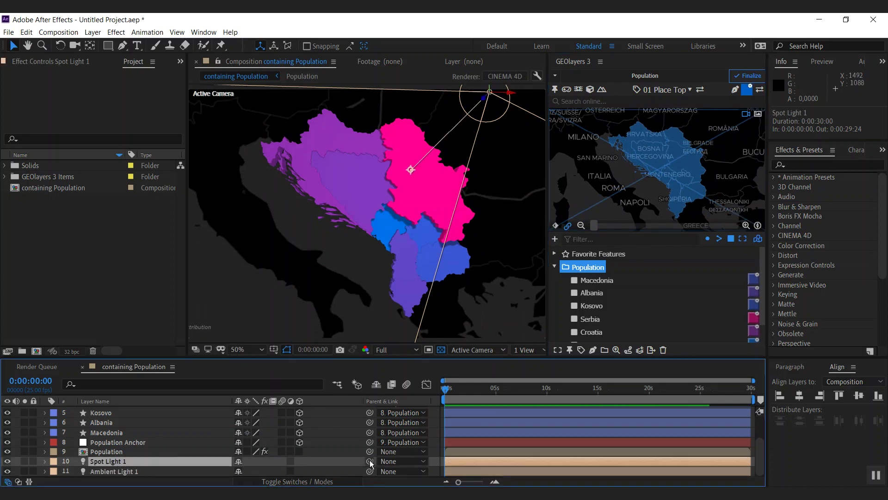
drag(369, 461, 146, 442)
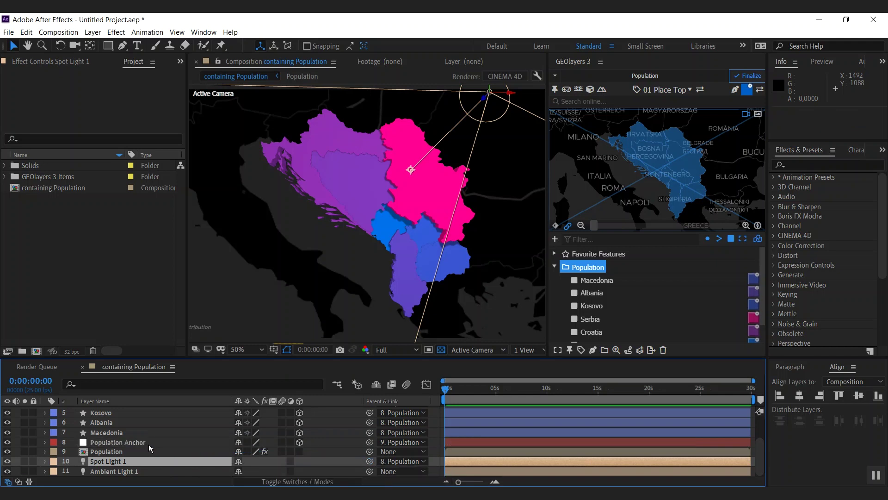
mouse_move(614, 155)
mouse_down()
mouse_move(620, 181)
mouse_move(617, 168)
mouse_up()
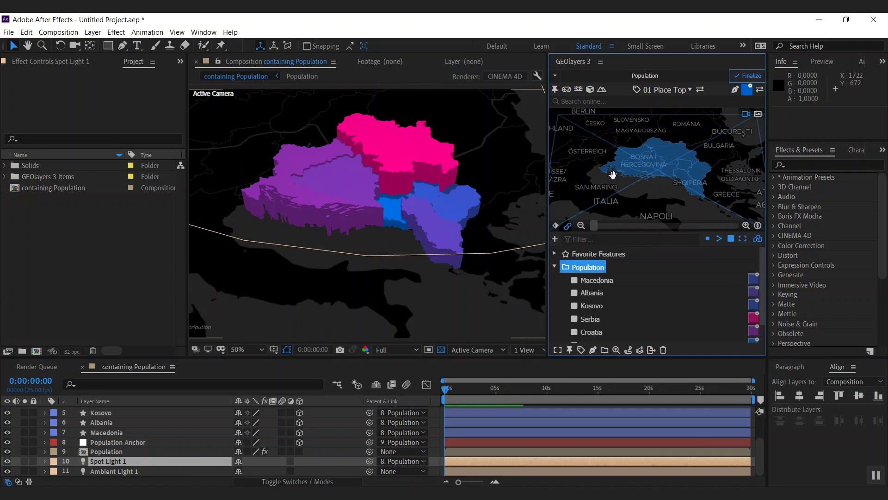
scroll(611, 296, down, 2)
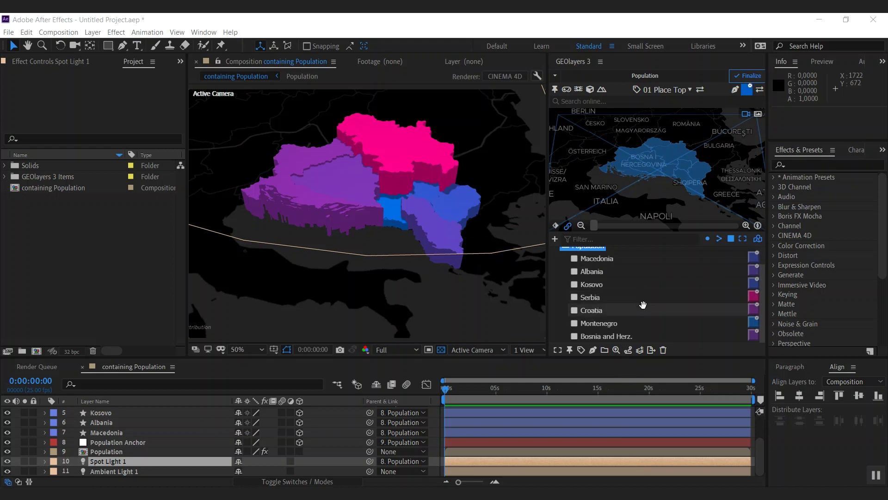
Add a GEOlayers label for Serbia and view it at 0:00:01:13.
click(594, 296)
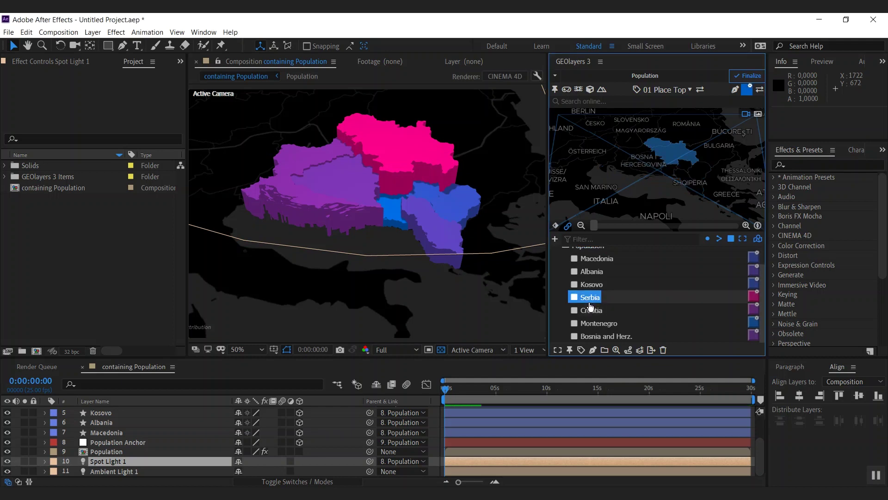
click(581, 350)
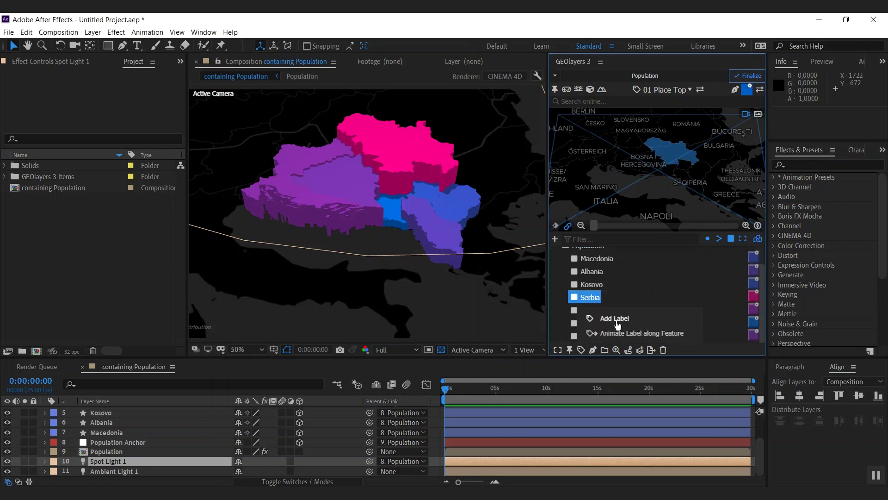
click(620, 319)
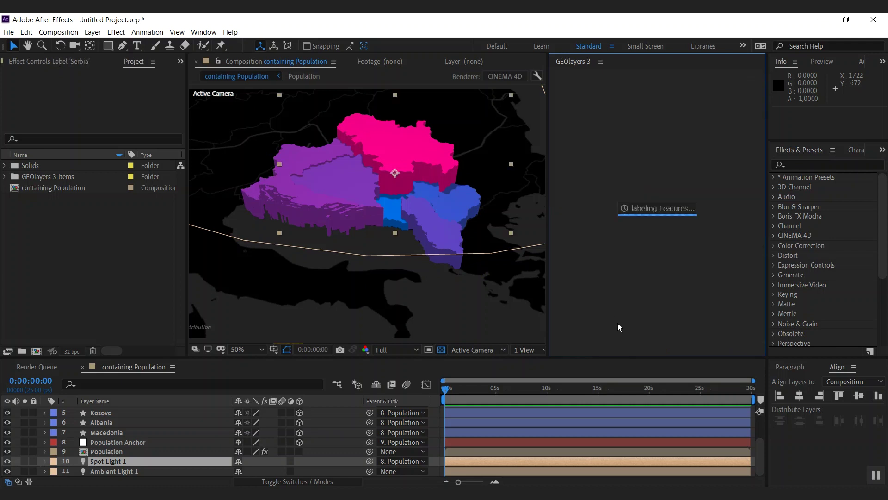
click(460, 389)
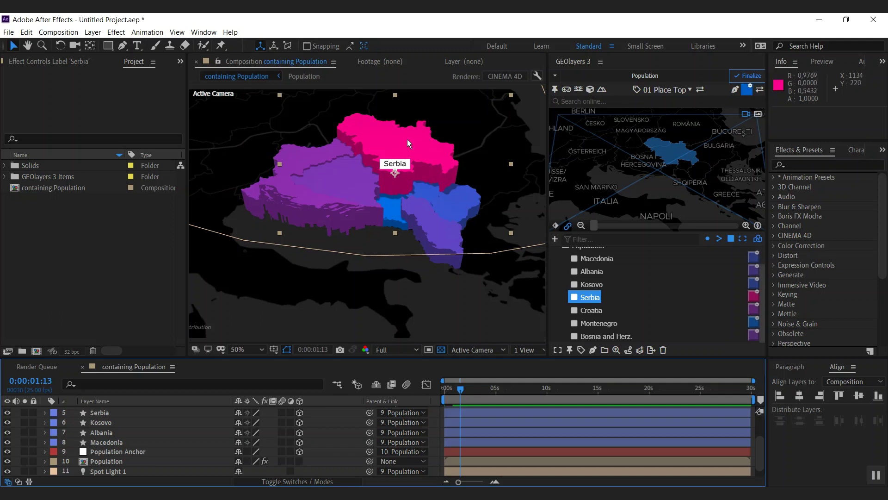
Switch the viewer to Quarter resolution and Left view, and make Label 'Serbia' 3D.
click(407, 351)
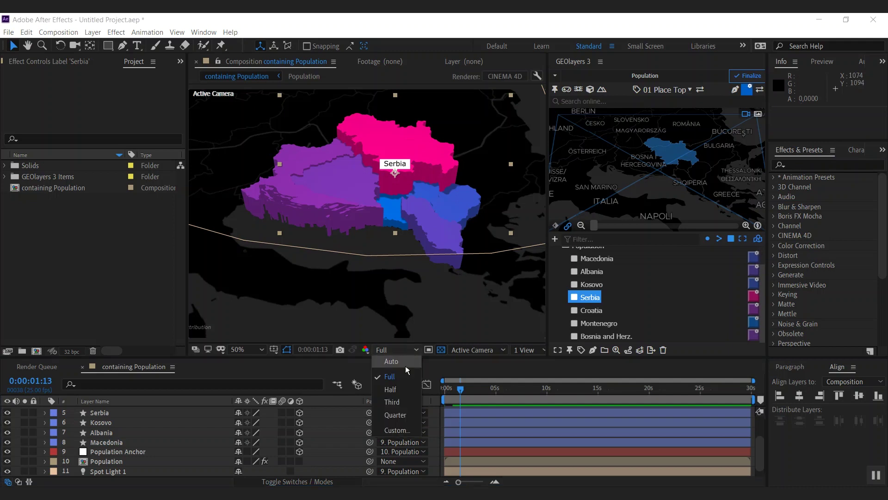
click(404, 415)
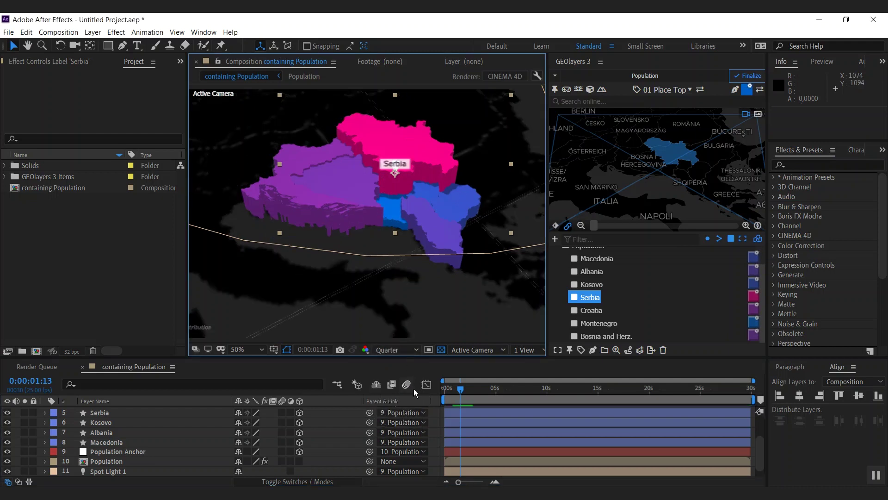
click(503, 351)
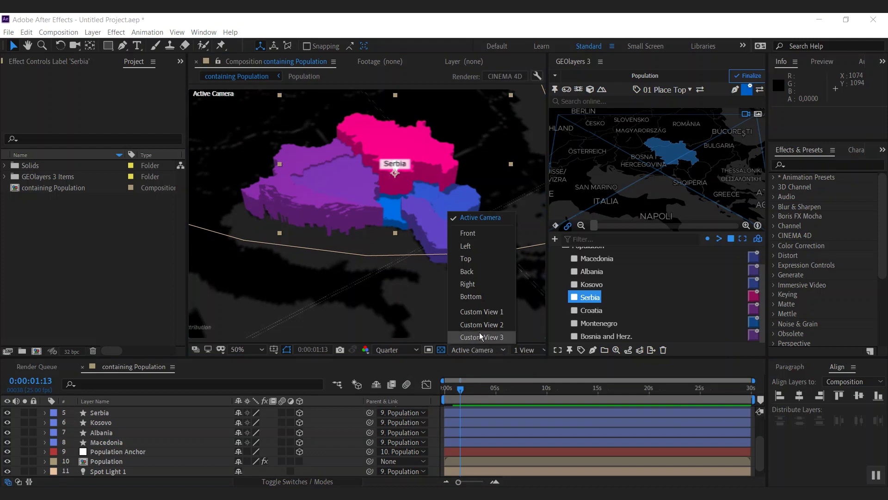
click(482, 246)
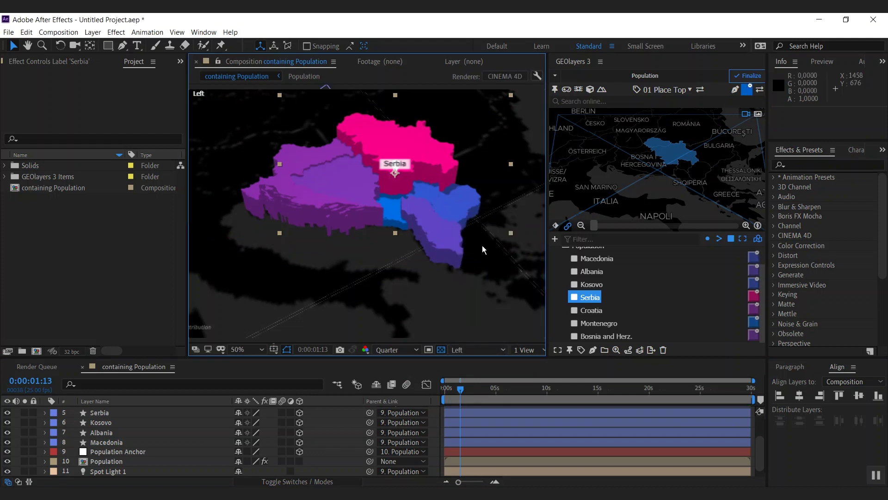
scroll(751, 422, up, 3)
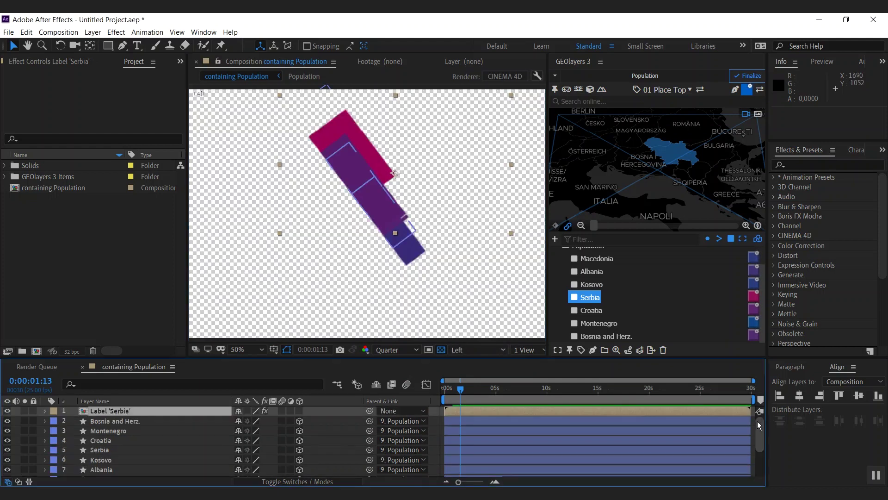
click(299, 411)
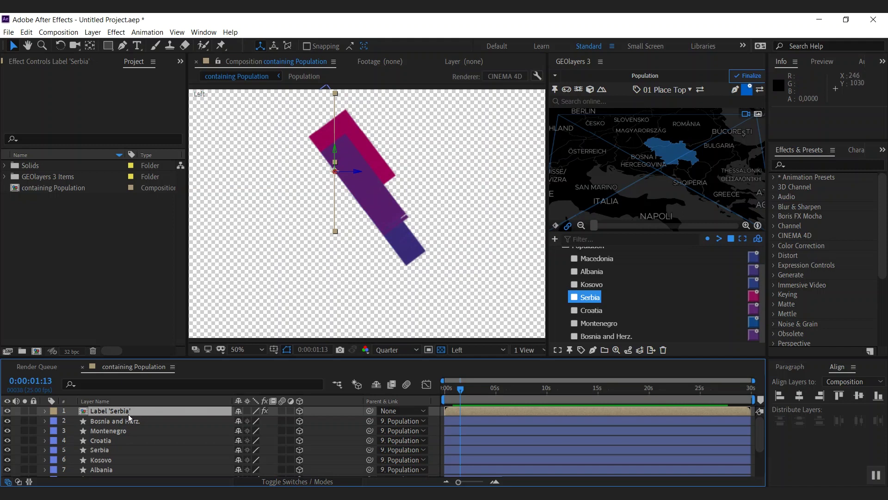
Set the Serbia label's Latitude/Longitude Height 3D Point height to 200.
click(45, 65)
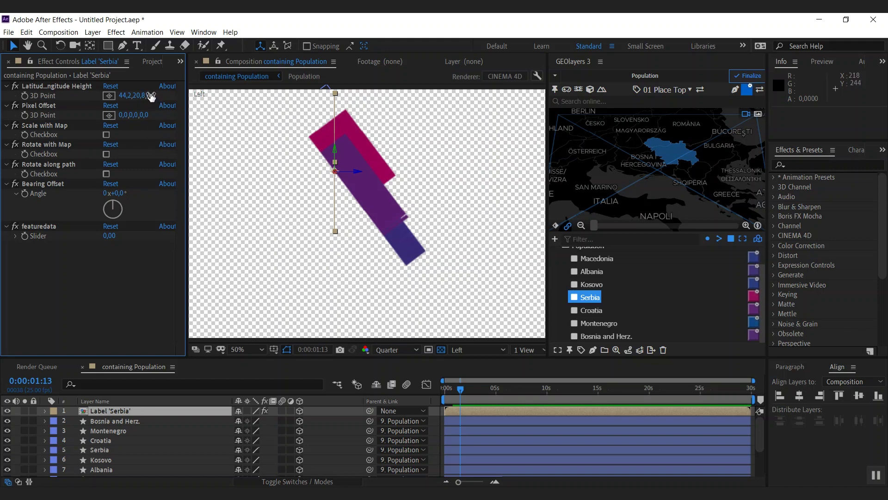
drag(152, 96, 256, 83)
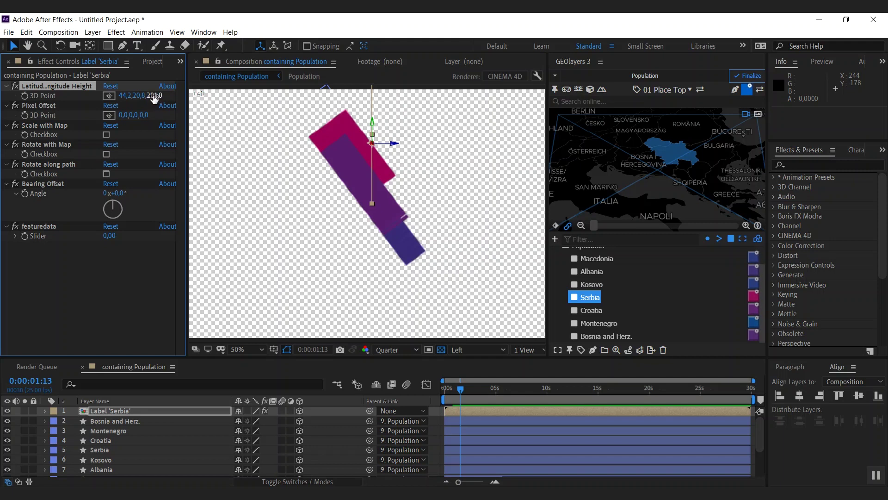
click(155, 99)
text(200)
key(Return)
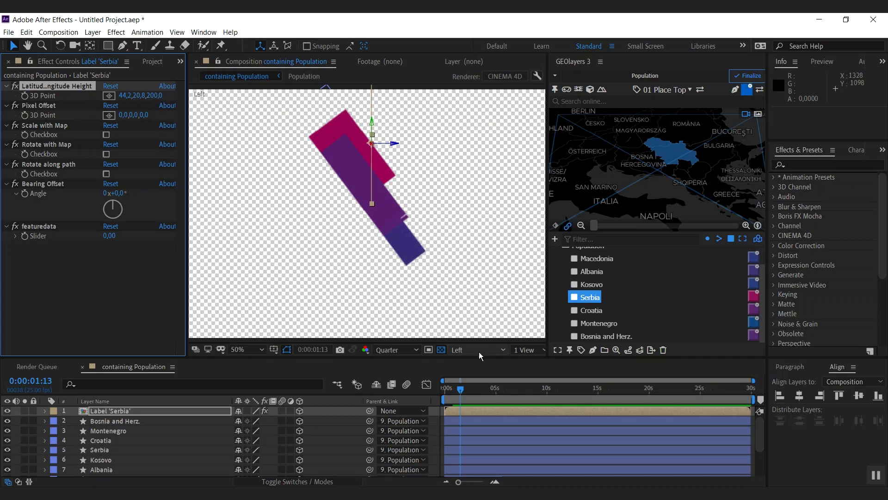
Return to the Active Camera view and turn off 3D on Label 'Serbia'.
click(501, 350)
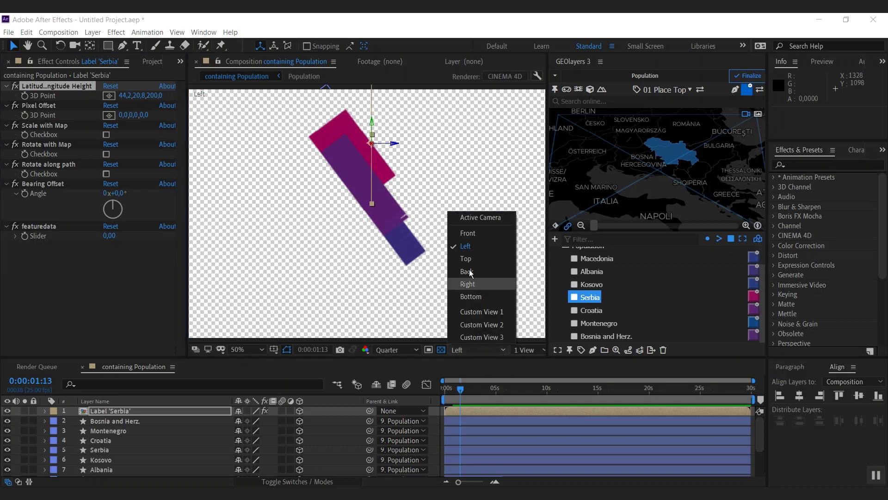
click(494, 219)
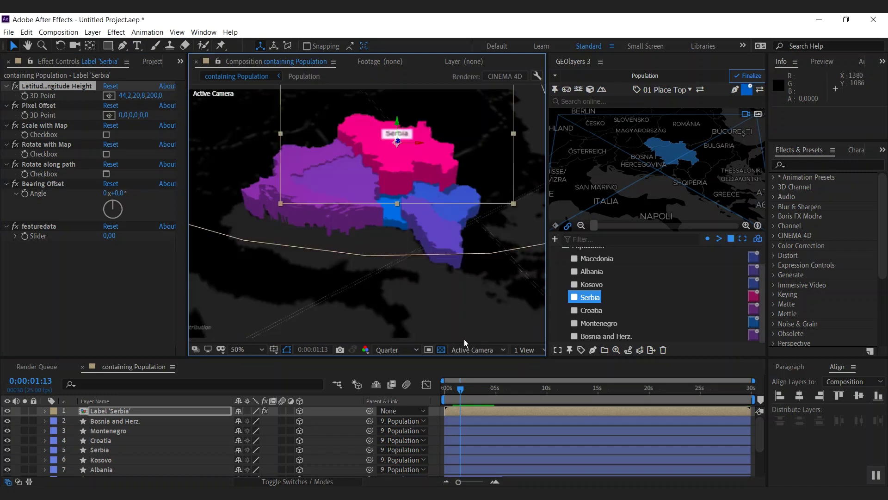
click(300, 411)
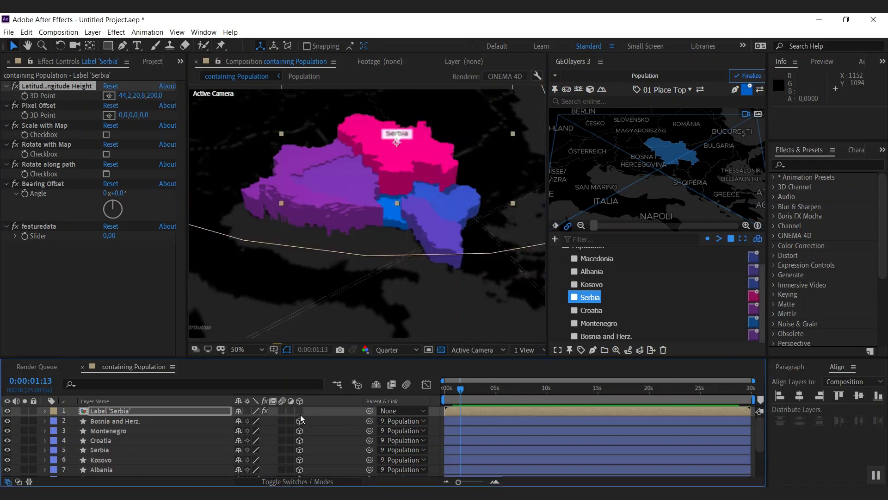
Add a Montenegro label and set its 3D Point height to 50.
click(596, 325)
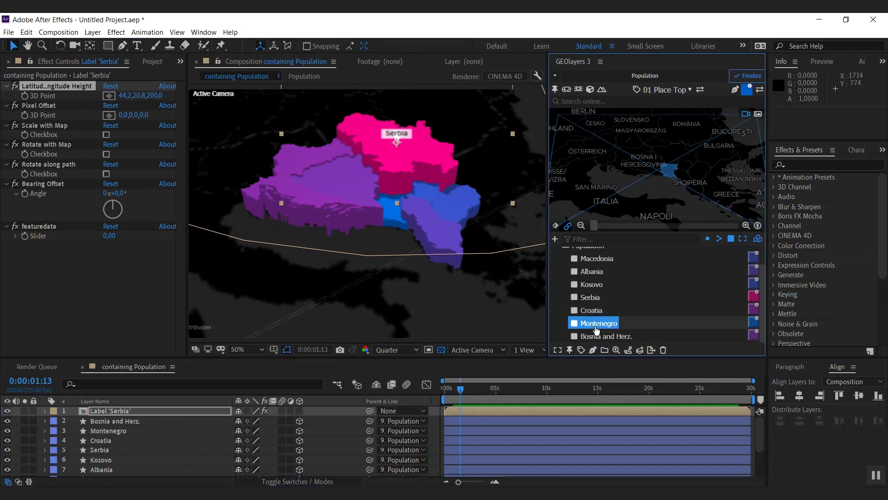
click(581, 351)
click(620, 324)
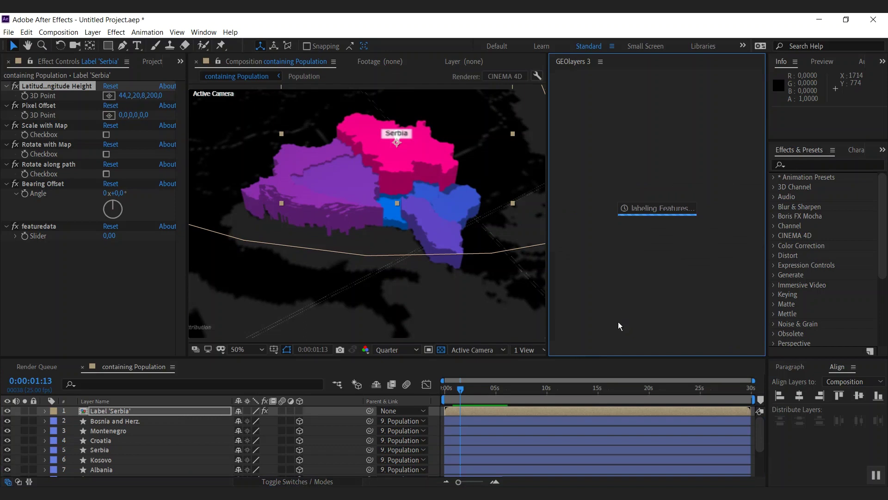
click(477, 391)
click(151, 95)
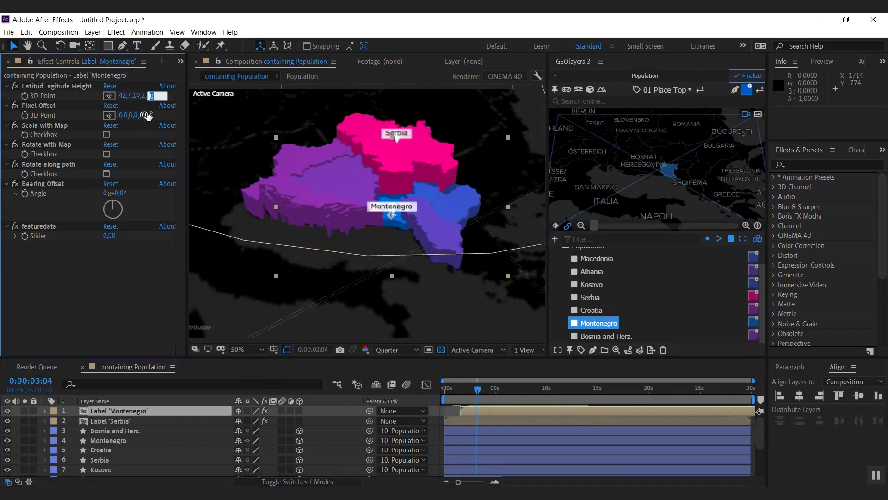
text(50)
key(Return)
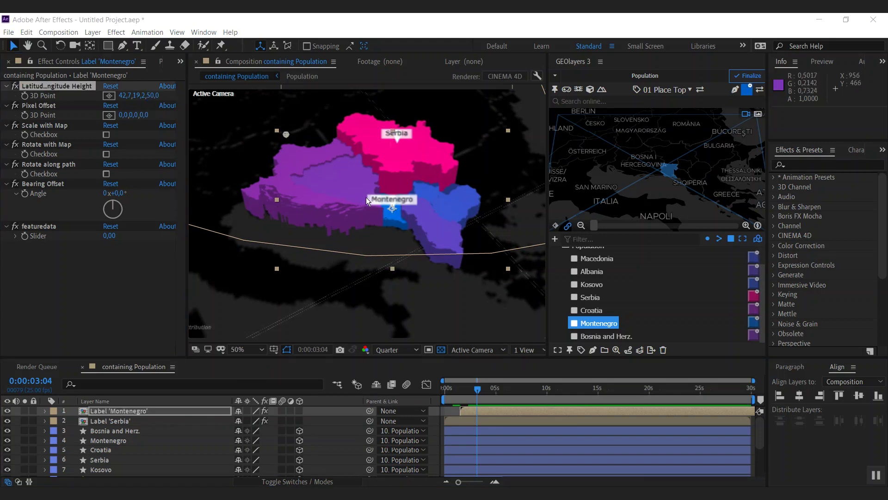
Set the soloed Montenegro label's anchor point to 500,184, then check both labels at 0:00:05:01.
click(148, 412)
key(a)
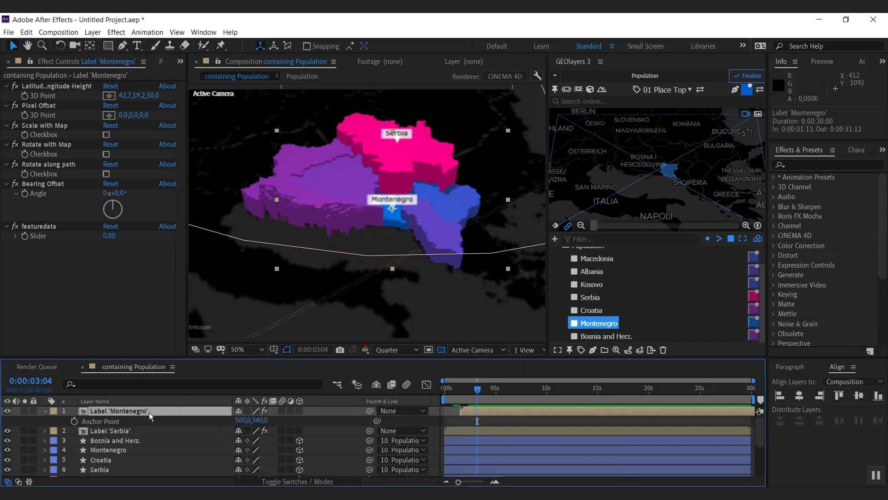
click(24, 411)
click(441, 349)
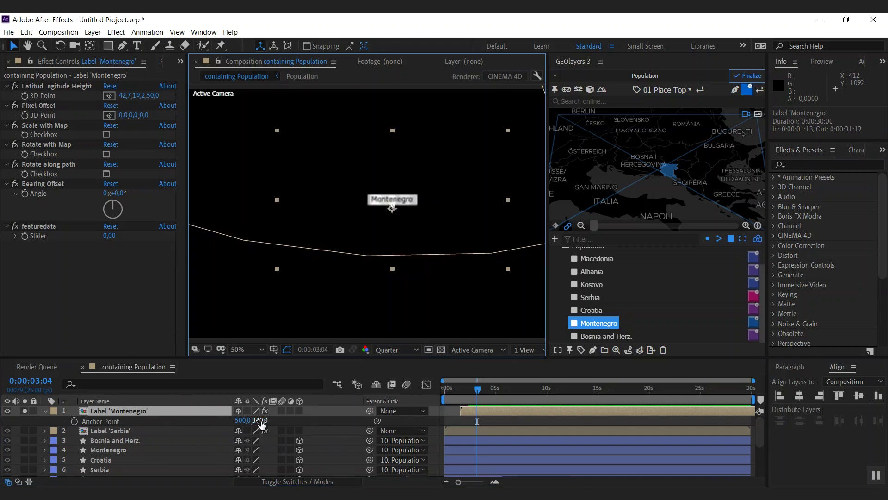
drag(258, 420, 157, 417)
drag(247, 421, 236, 421)
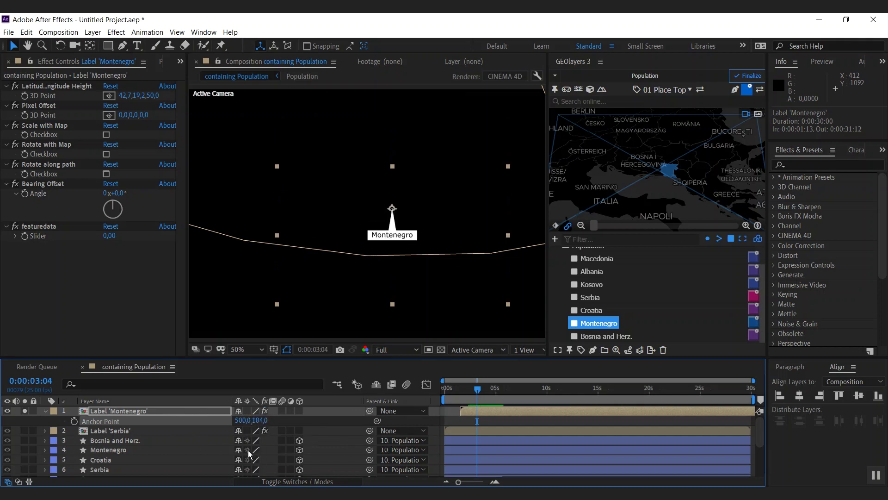
click(24, 411)
click(496, 390)
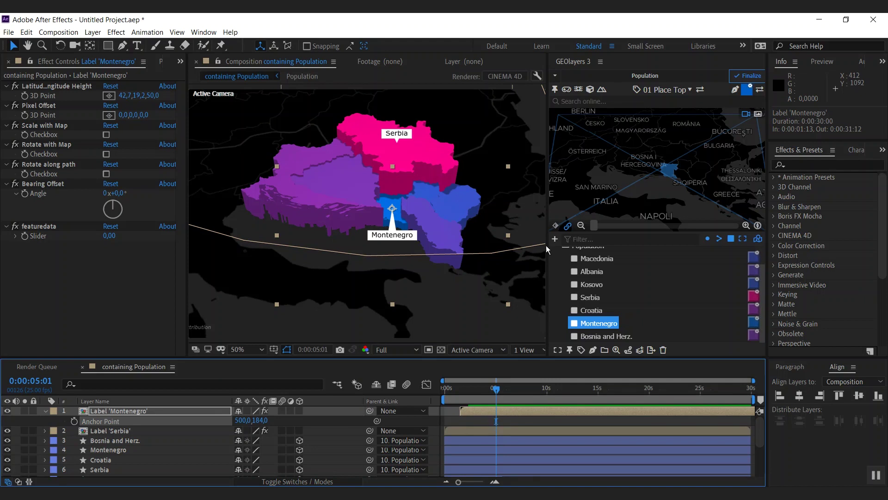
Keyframe a rotated map bearing at 0:00:15:03 on the Population layer and finalize the map.
click(555, 225)
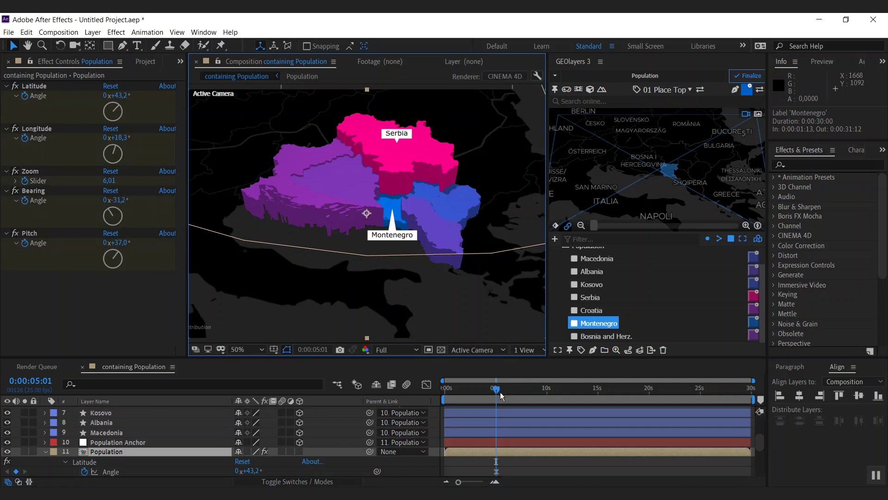
drag(500, 392, 599, 402)
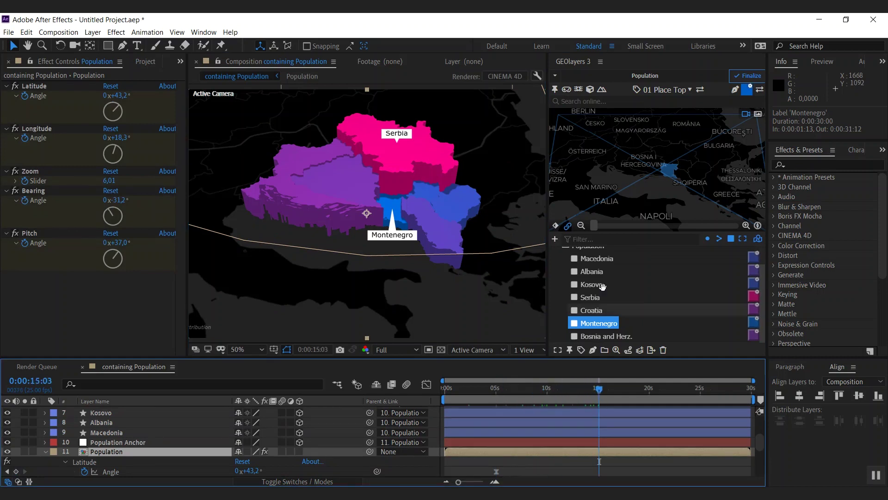
drag(684, 199, 675, 200)
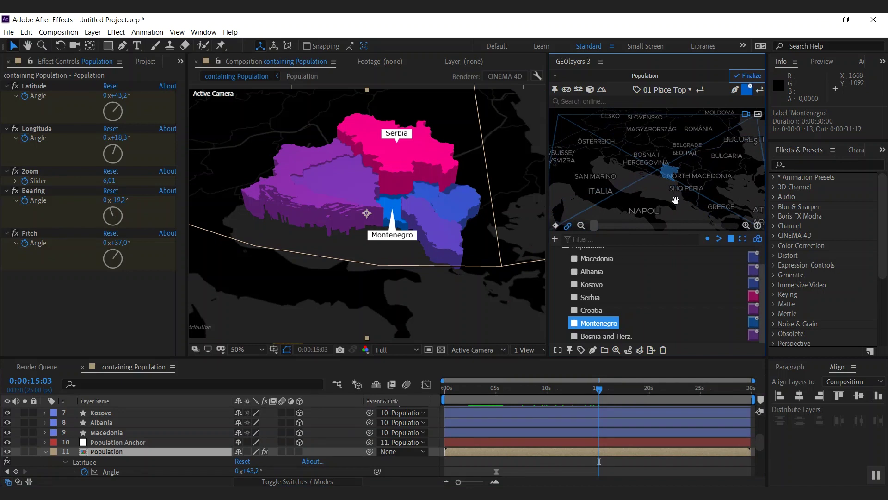
click(748, 75)
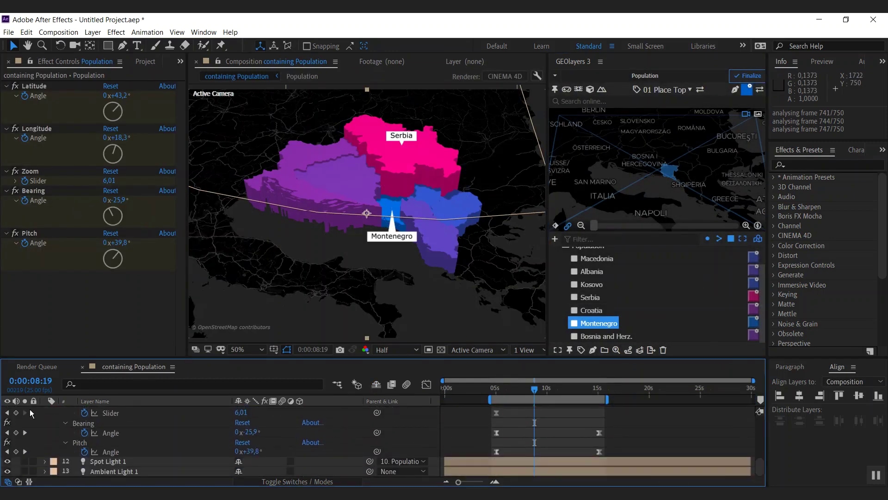
Give Spot Light 1 a 49° cone angle and 90% cone feather, then collapse its settings.
click(45, 462)
scroll(760, 467, down, 2)
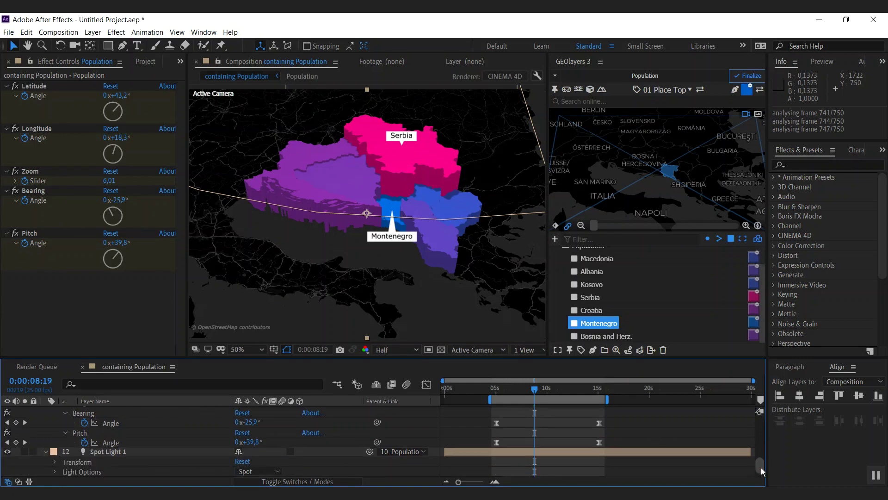
click(55, 462)
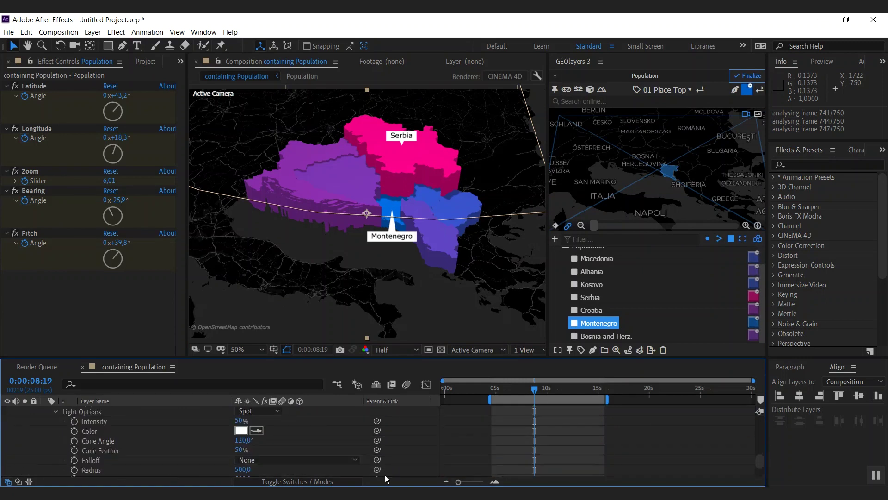
scroll(761, 465, down, 2)
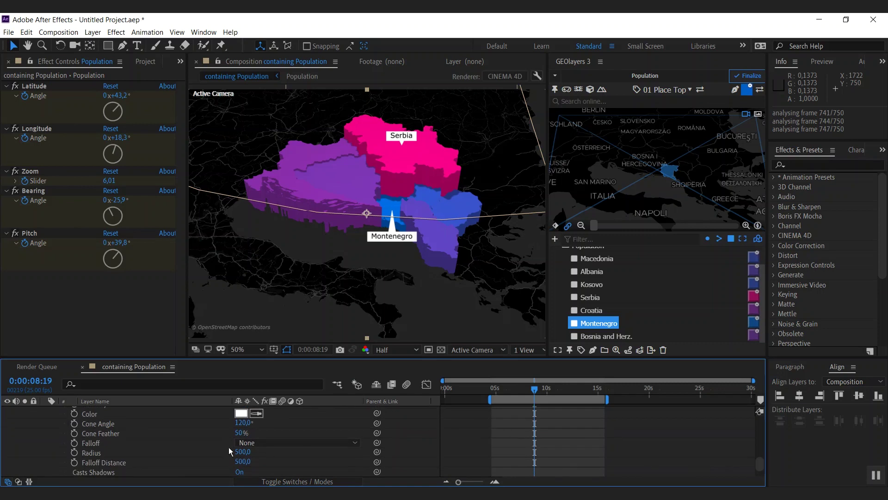
drag(241, 423, 227, 426)
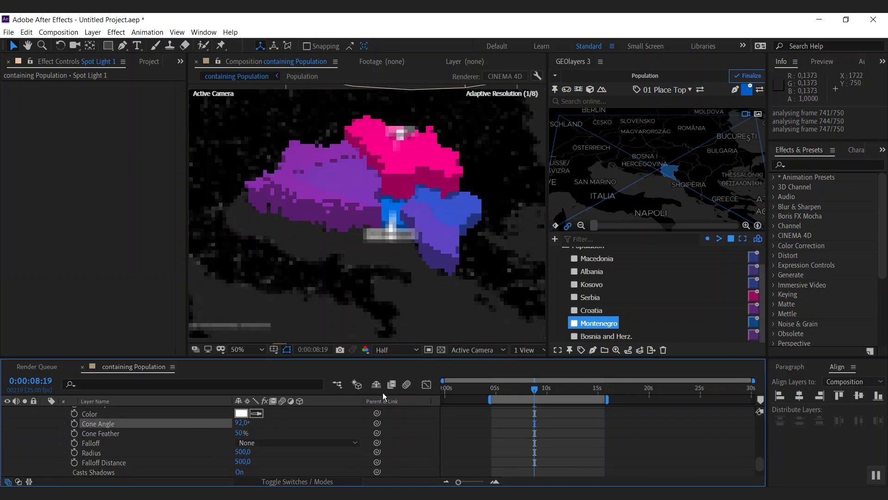
drag(398, 365, 271, 437)
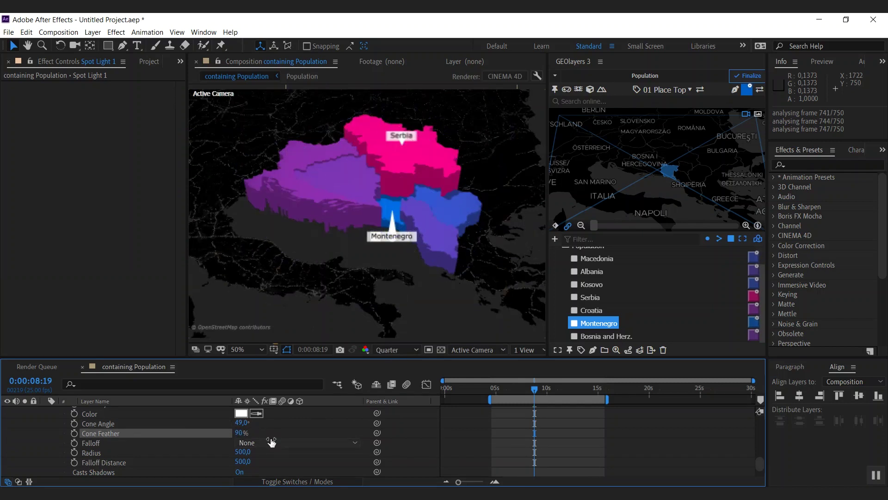
scroll(139, 439, up, 4)
click(45, 435)
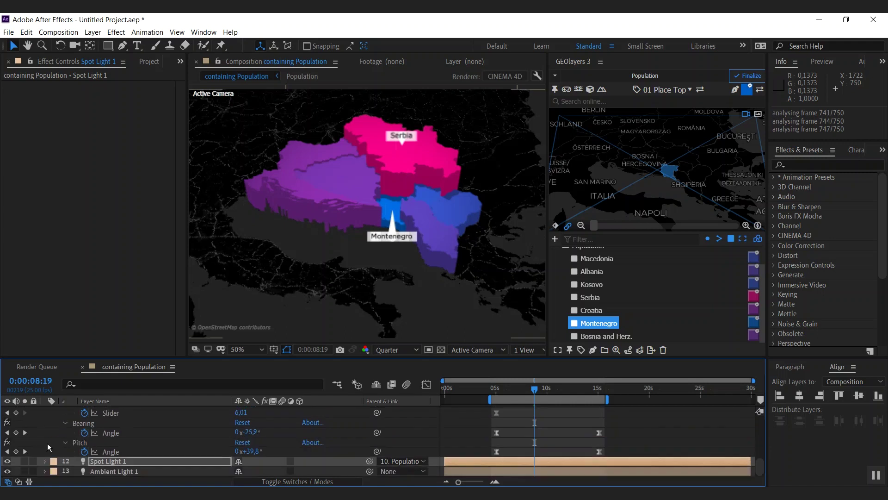
Duplicate Spot Light 1 into Spot Light 2 and aim it down onto the extruded map.
click(104, 462)
key(ctrl+d)
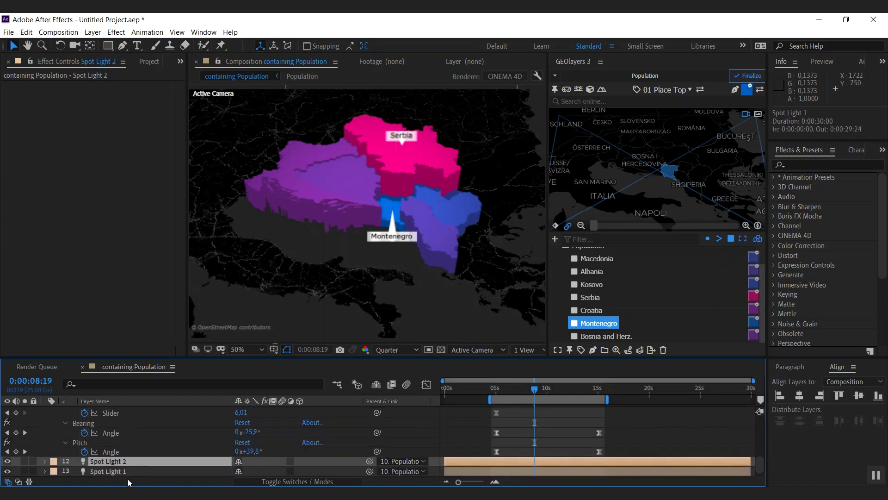
key(comma)
key(comma)
key(comma)
key(comma)
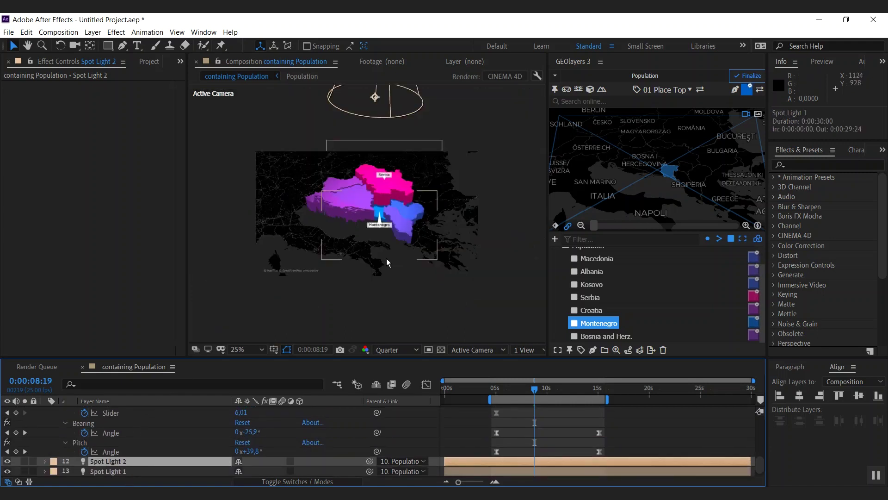
drag(386, 207, 490, 278)
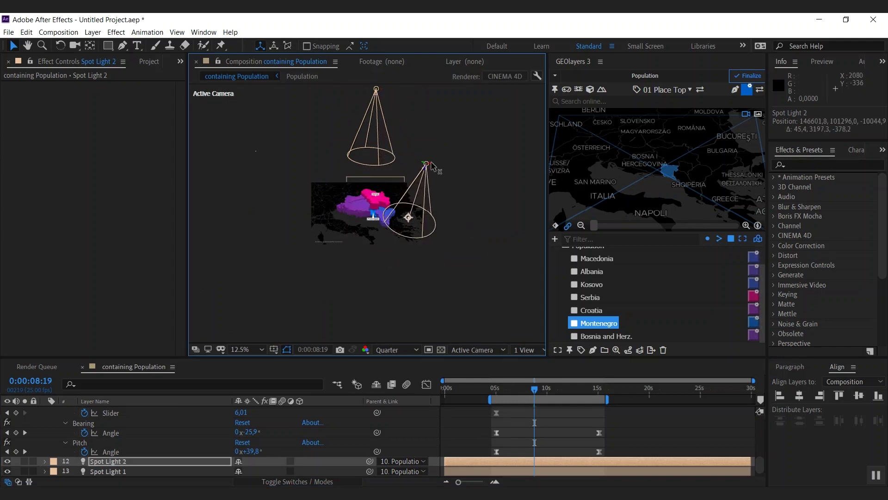
drag(408, 218, 363, 209)
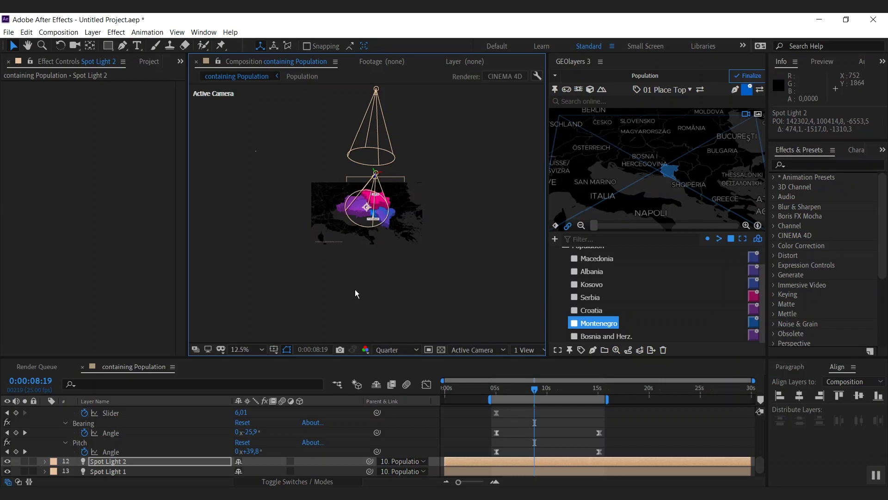
Zoom back in and toggle the spotlights off and on to compare the lighting.
key(period)
key(period)
key(period)
key(period)
drag(7, 461, 7, 461)
key(comma)
key(comma)
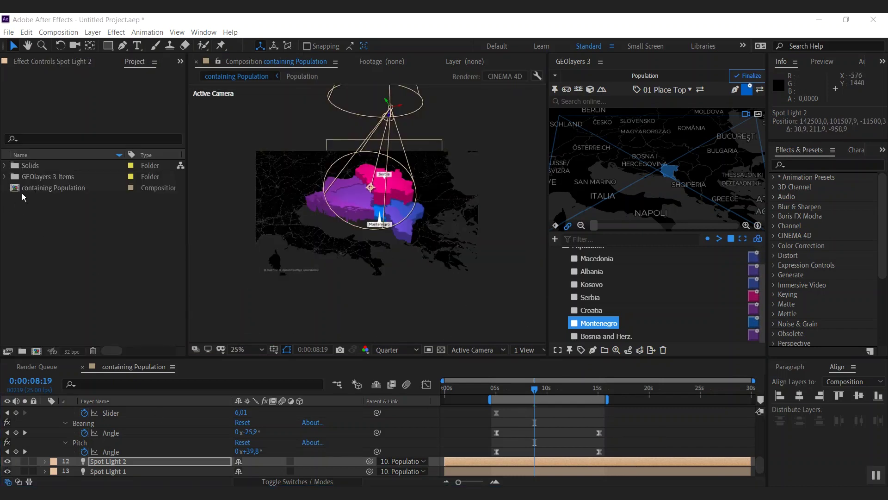
Nest the Population map comp in a new composition named RENDER.
click(60, 188)
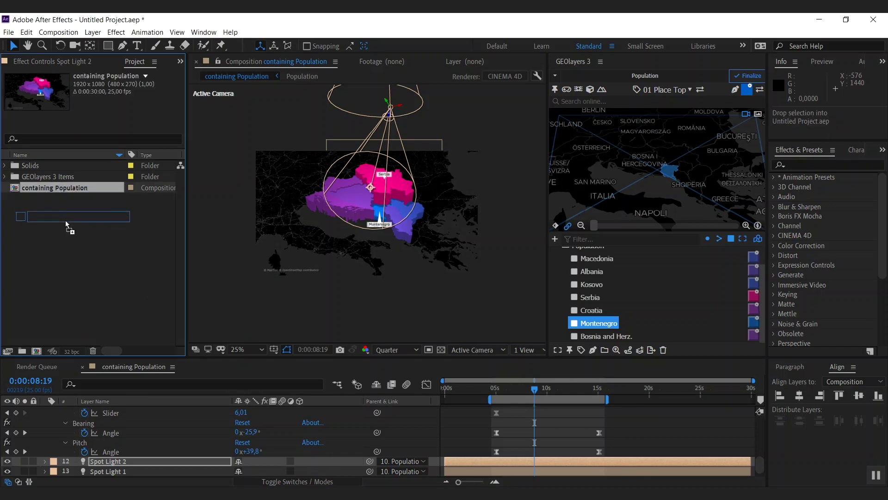
drag(51, 331, 37, 353)
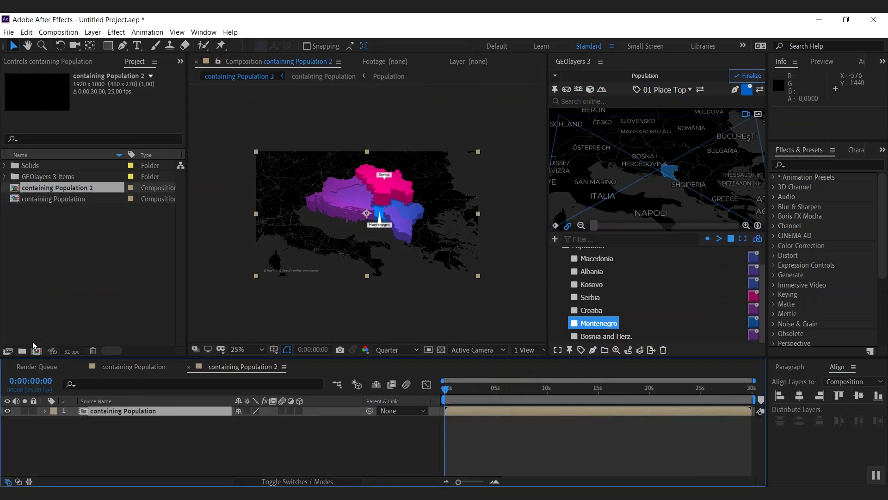
click(61, 187)
key(Return)
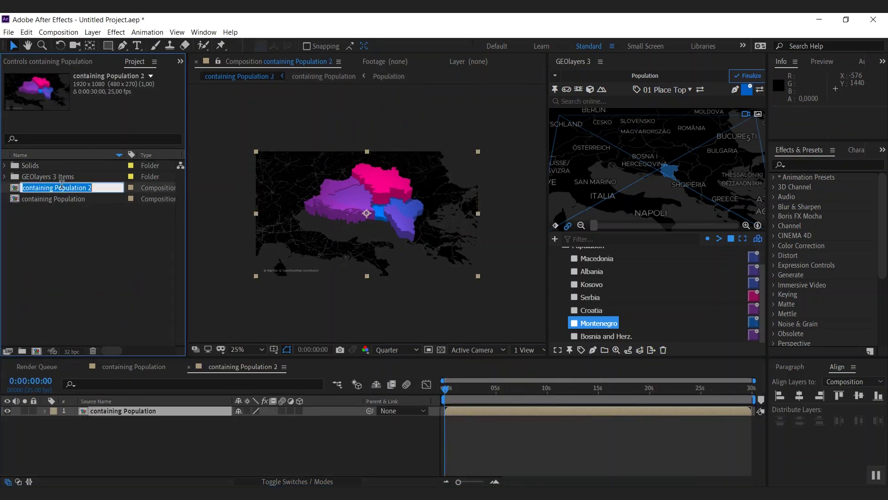
text(RENDER)
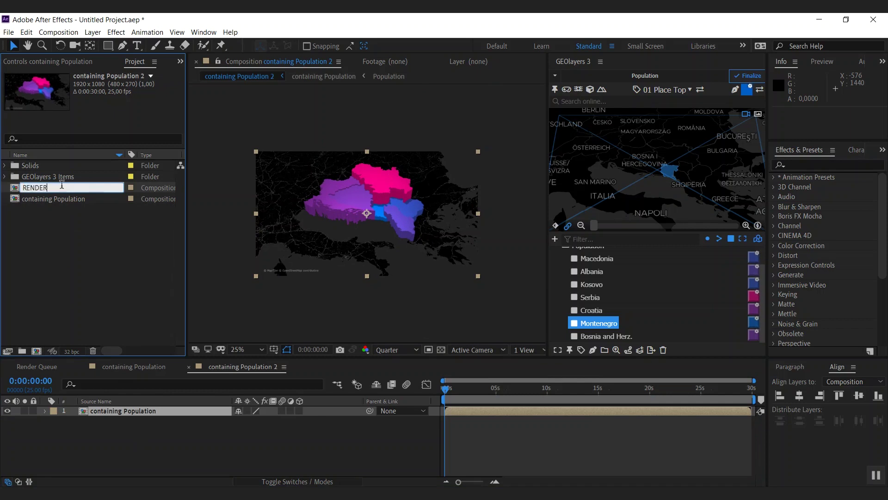
key(Return)
Apply Lumetri Color to the nested map and choose a Kodak creative film look.
click(823, 165)
text(lumet)
drag(828, 187, 160, 412)
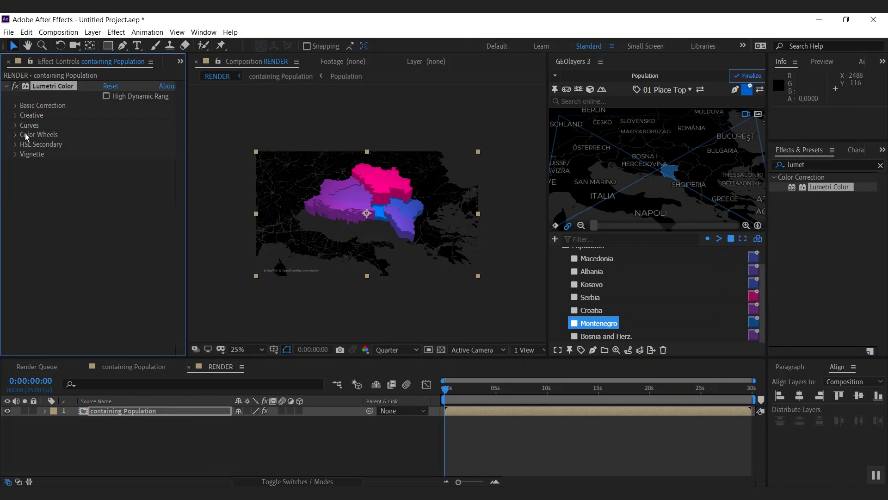
click(15, 154)
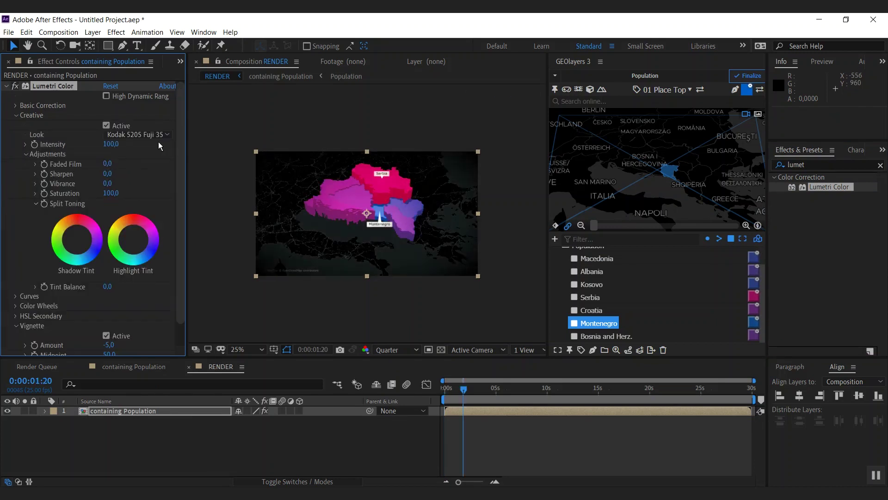
click(168, 135)
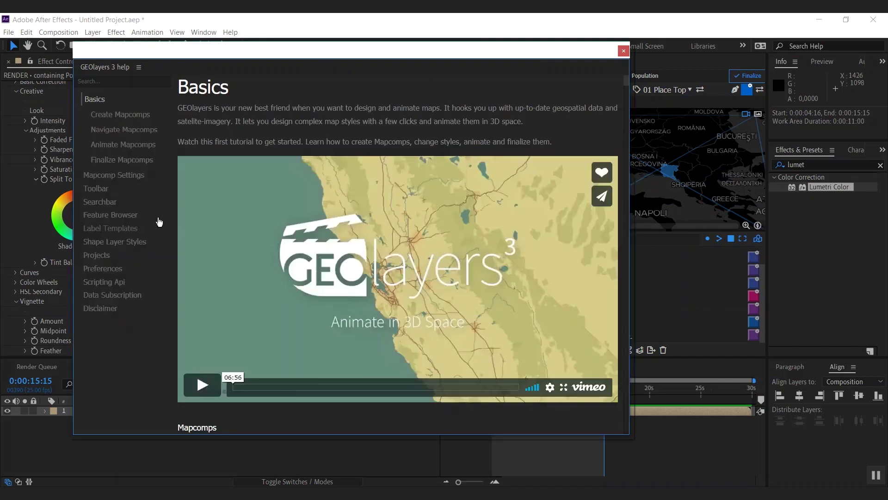
Show the GEOlayers 3 Shape Layer Styles help page scrolled down to Data Driven Styles.
click(138, 245)
scroll(628, 320, down, 5)
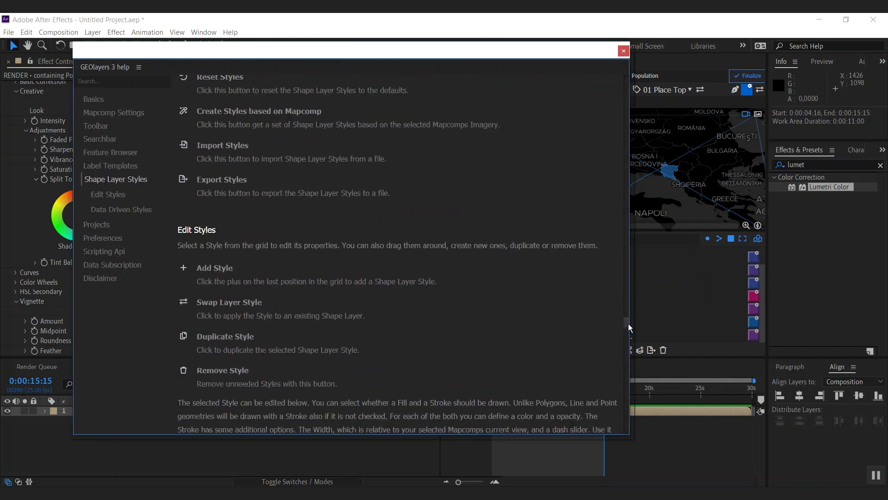
drag(629, 326, 629, 349)
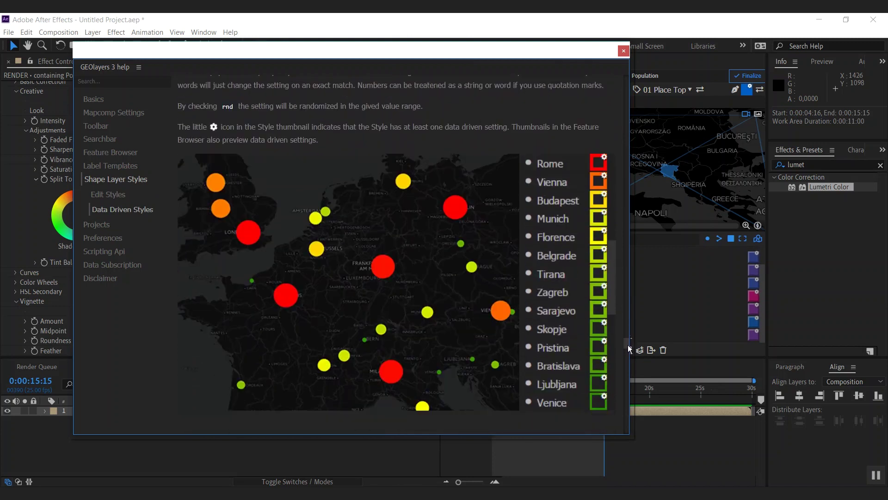